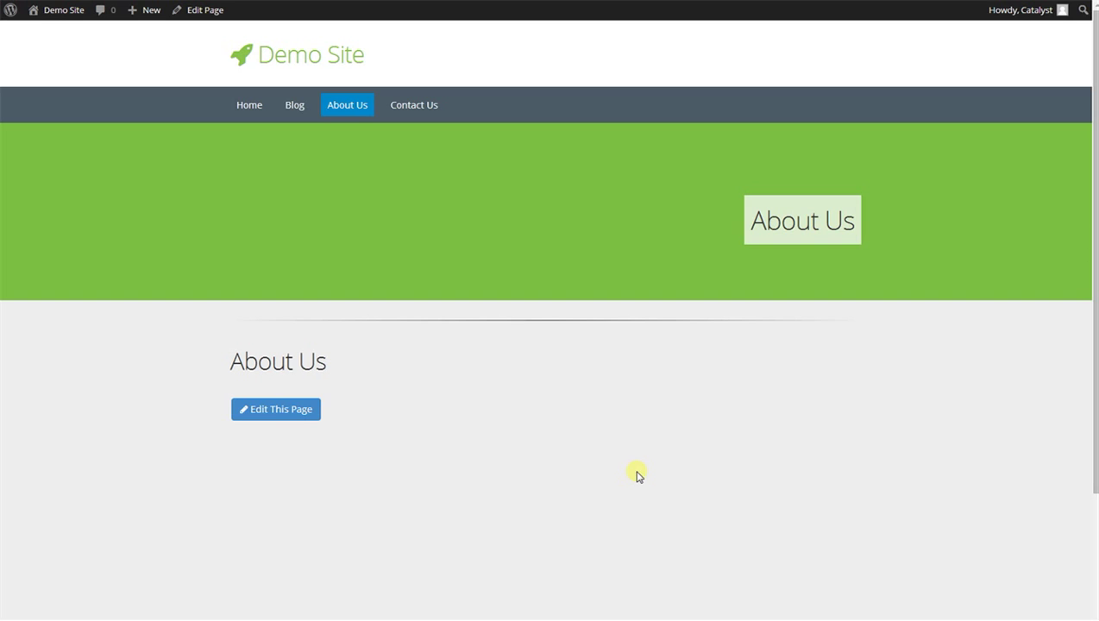
- Open the About Us page for editing and put the cursor in its empty body
{"action": "left_click", "coordinate": [312, 412]}
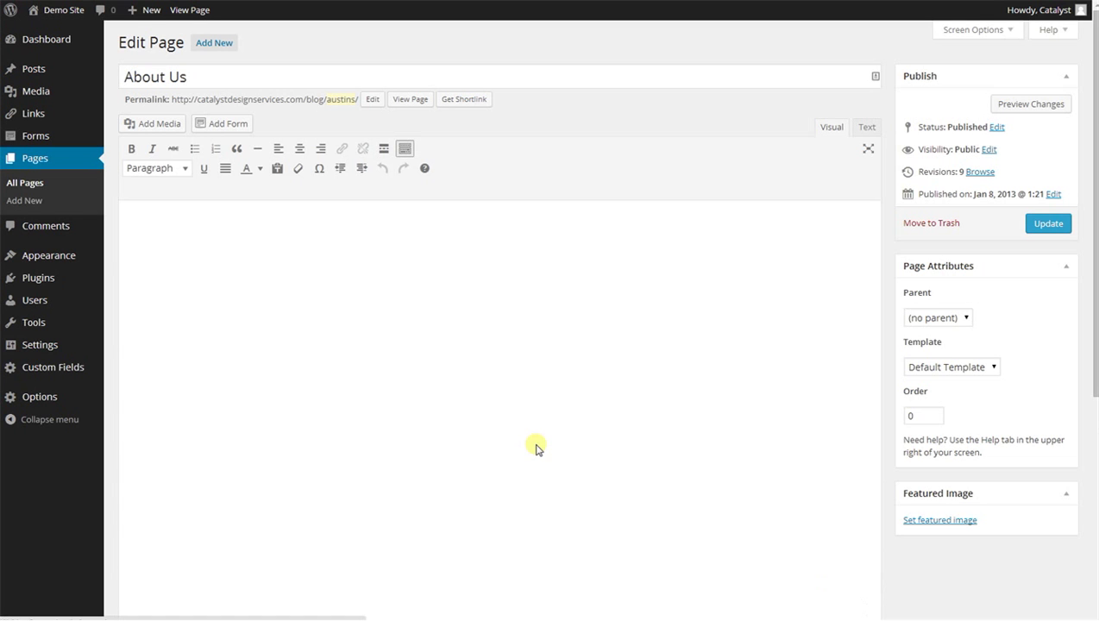
{"action": "left_click", "coordinate": [250, 276]}
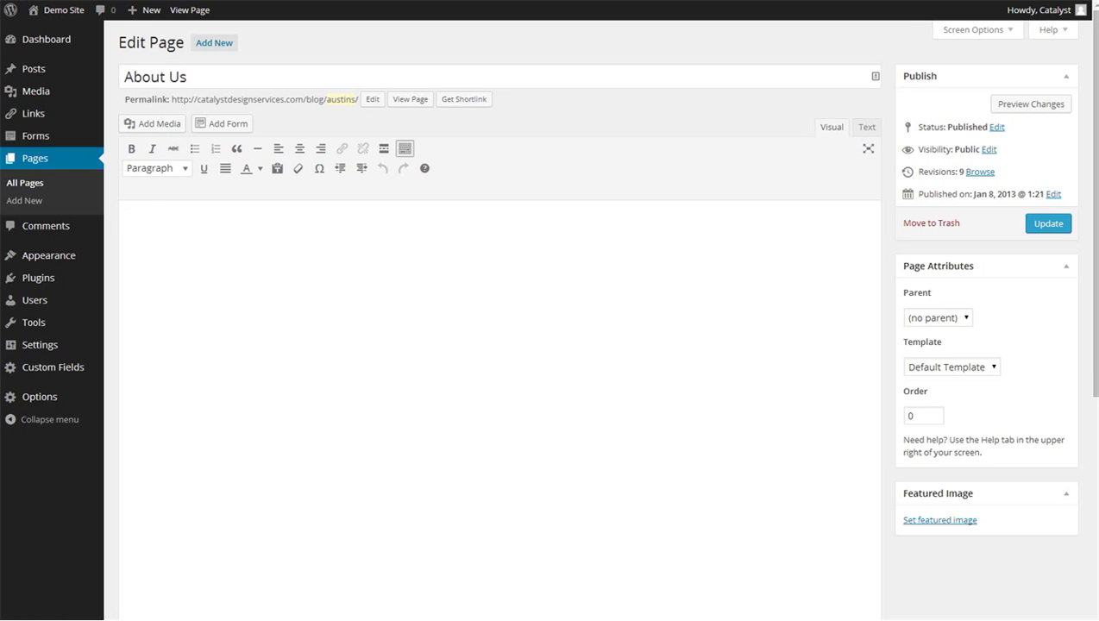
- Place the Sample Pictures window beside the editor and drag Chrysanthemum and Desert over the page
{"action": "left_click_drag", "start_coordinate": [1096, 49], "coordinate": [837, 56]}
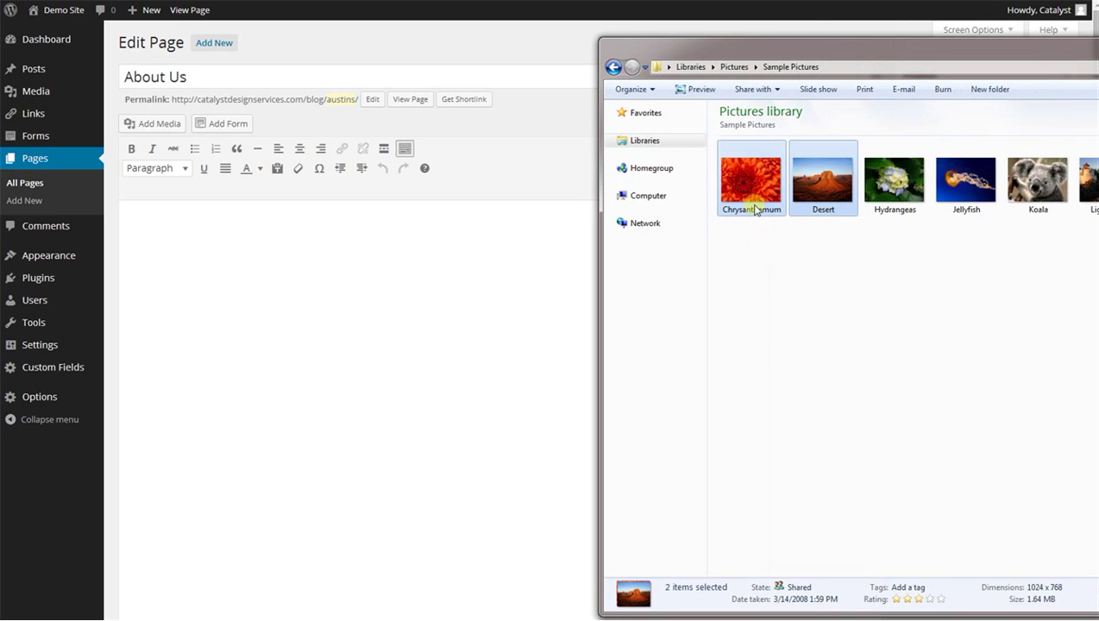
{"action": "left_click", "coordinate": [819, 250]}
{"action": "left_click_drag", "start_coordinate": [765, 49], "coordinate": [816, 74]}
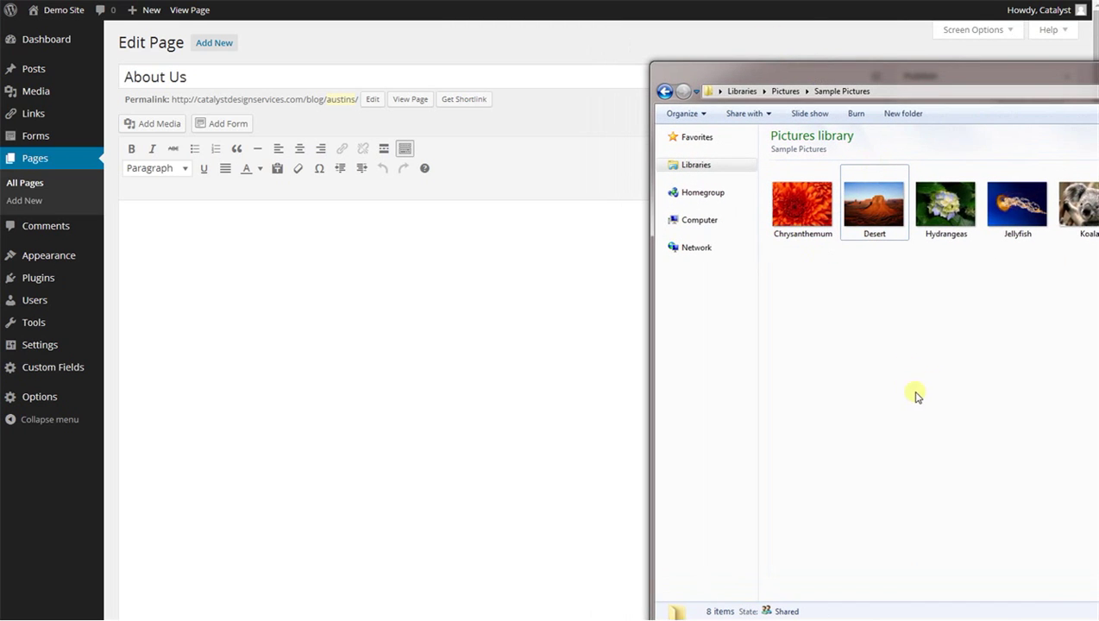
{"action": "left_click_drag", "start_coordinate": [775, 273], "coordinate": [881, 210]}
{"action": "left_click_drag", "start_coordinate": [802, 211], "coordinate": [395, 382]}
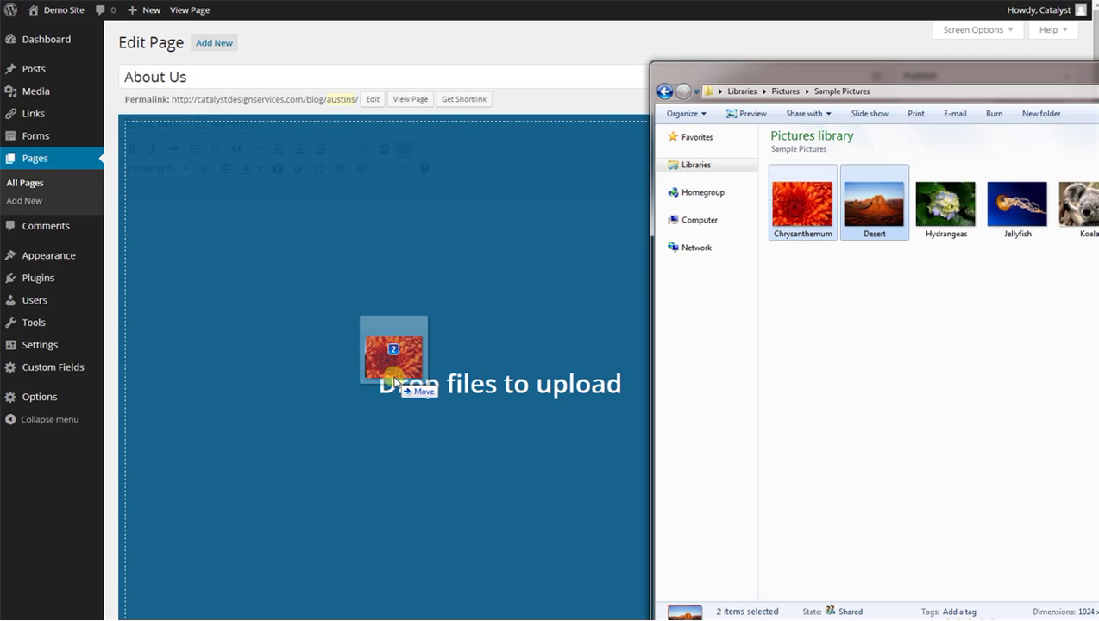
{"action": "left_click_drag", "start_coordinate": [395, 381], "coordinate": [915, 366]}
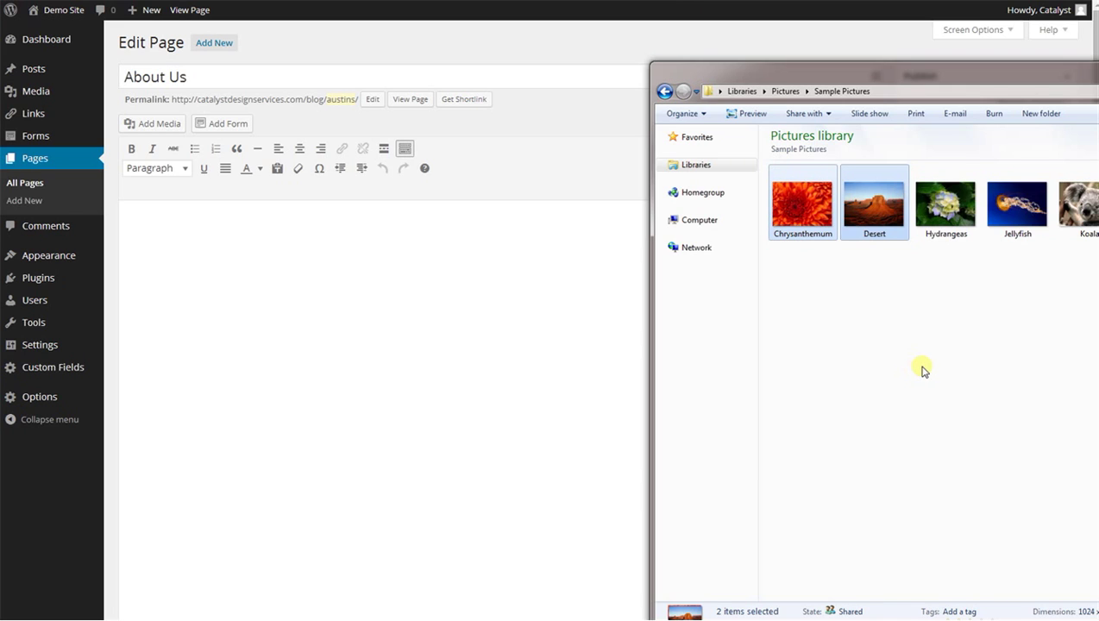
- Reselect the two pictures, clear the selection, and nudge the folder window slightly left
{"action": "left_click", "coordinate": [849, 315]}
{"action": "left_click_drag", "start_coordinate": [803, 255], "coordinate": [893, 181]}
{"action": "left_click", "coordinate": [866, 288]}
{"action": "left_click_drag", "start_coordinate": [903, 77], "coordinate": [856, 82]}
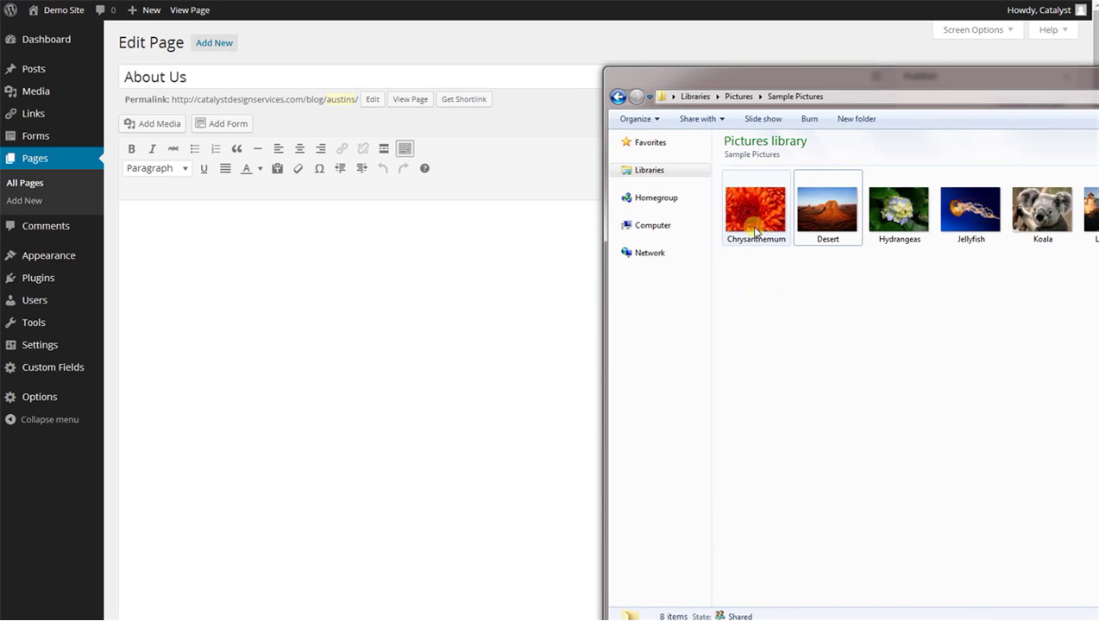
- Drop Chrysanthemum and Desert from Explorer onto the editor's upload area
{"action": "left_click_drag", "start_coordinate": [756, 272], "coordinate": [255, 371]}
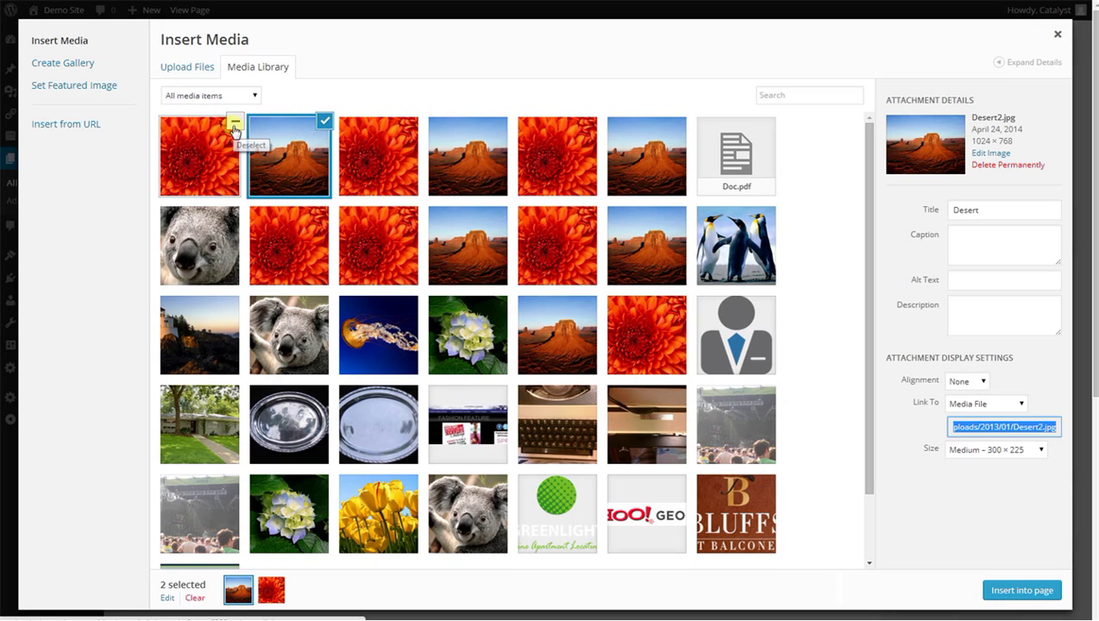
- Deselect the chrysanthemum so only Desert2.jpg is chosen, keeping title Desert and a blank caption
{"action": "left_click", "coordinate": [198, 168]}
{"action": "left_click", "coordinate": [288, 196]}
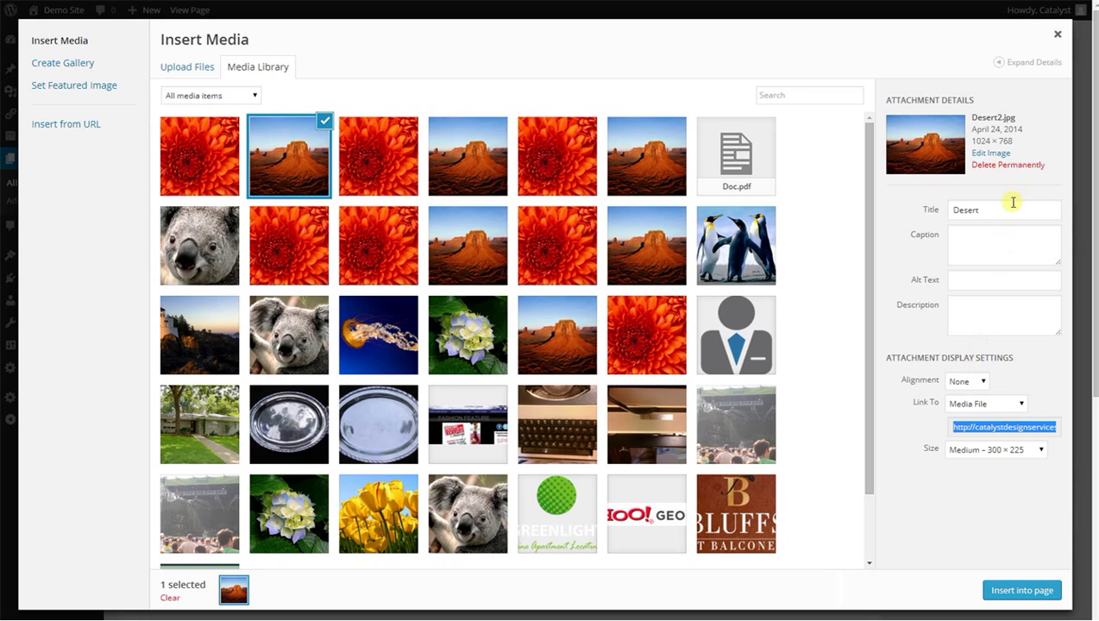
{"action": "left_click_drag", "start_coordinate": [1009, 205], "coordinate": [849, 203]}
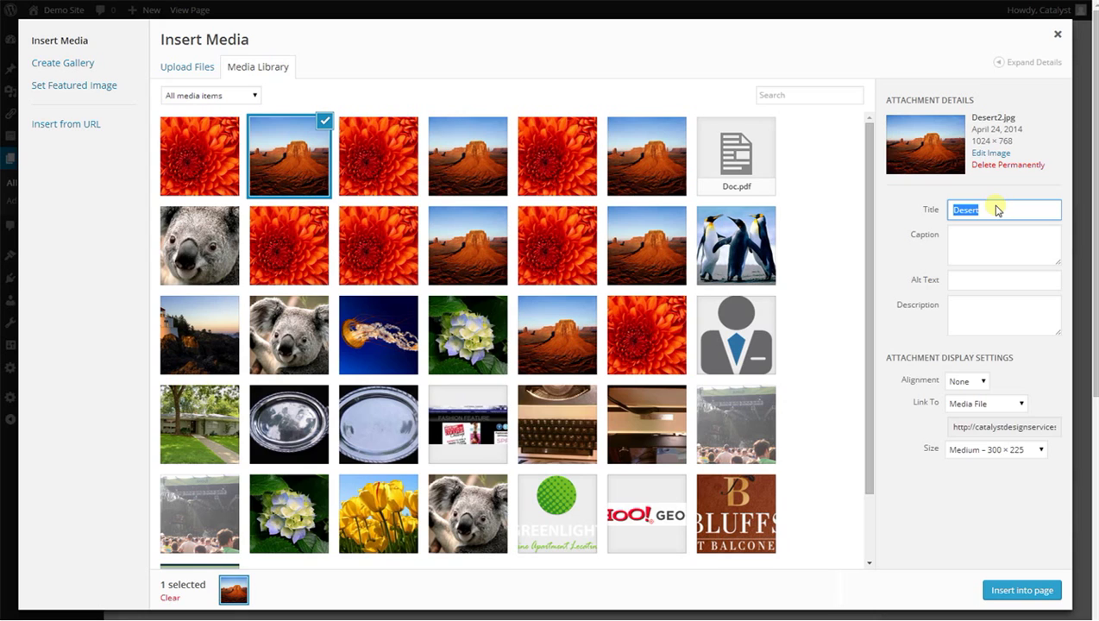
{"action": "left_click", "coordinate": [999, 210]}
{"action": "double_click", "coordinate": [999, 209]}
{"action": "left_click", "coordinate": [996, 248]}
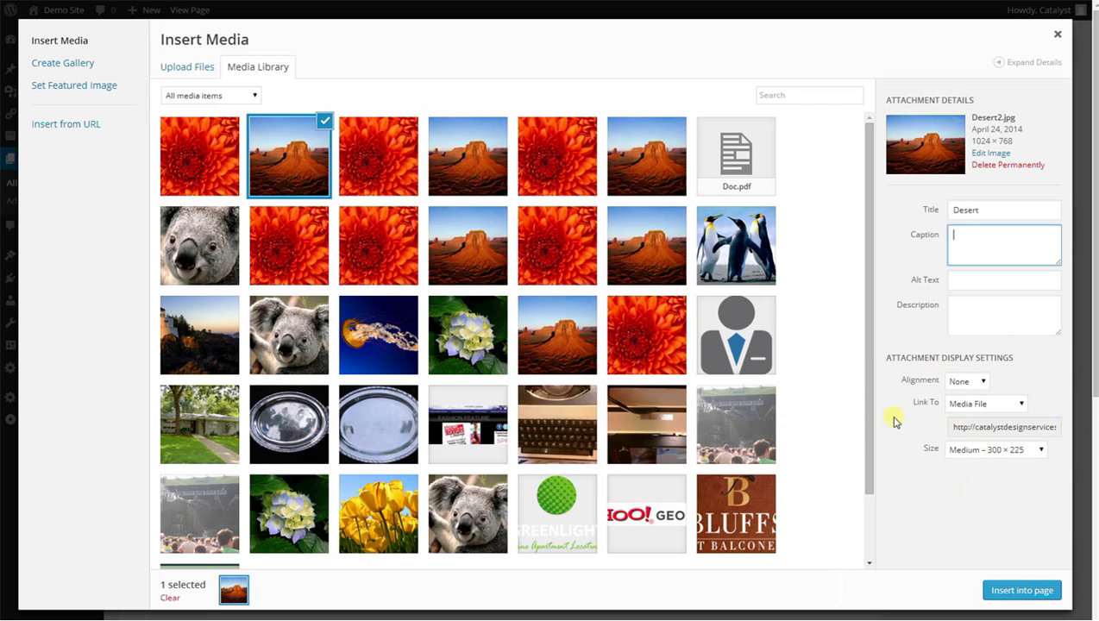
{"action": "left_click", "coordinate": [965, 382]}
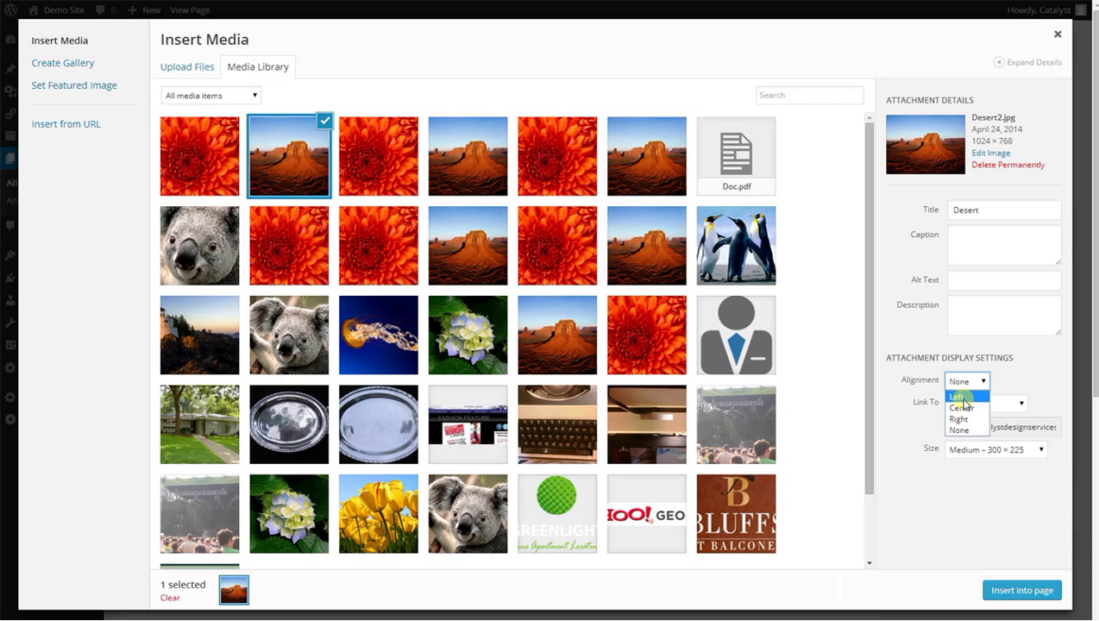
{"action": "left_click", "coordinate": [1034, 363]}
{"action": "left_click", "coordinate": [1017, 402]}
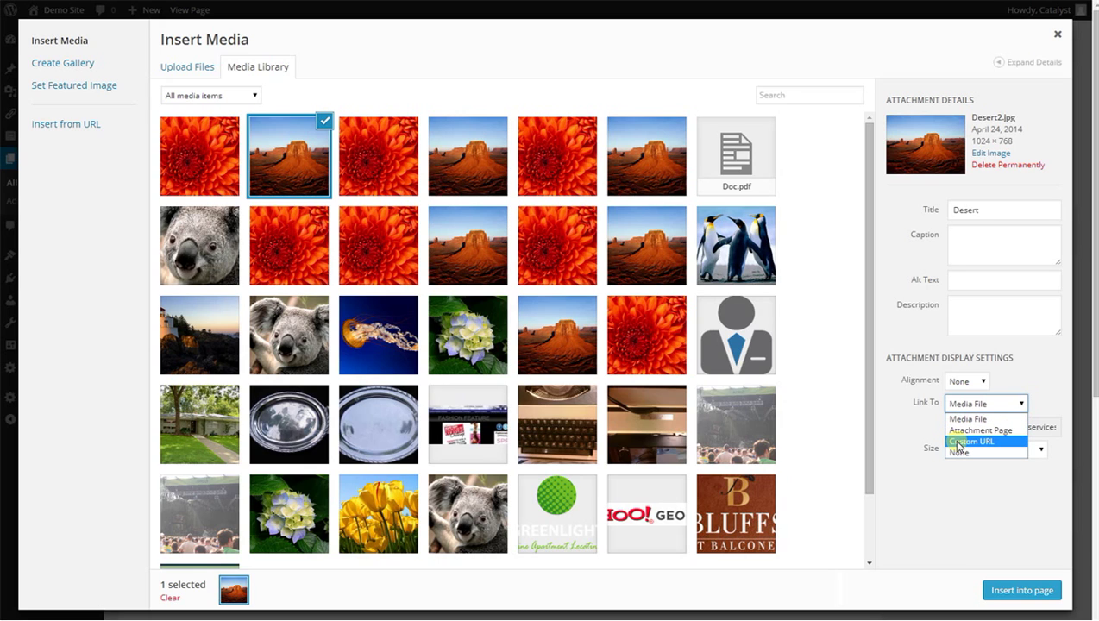
{"action": "left_click", "coordinate": [958, 443]}
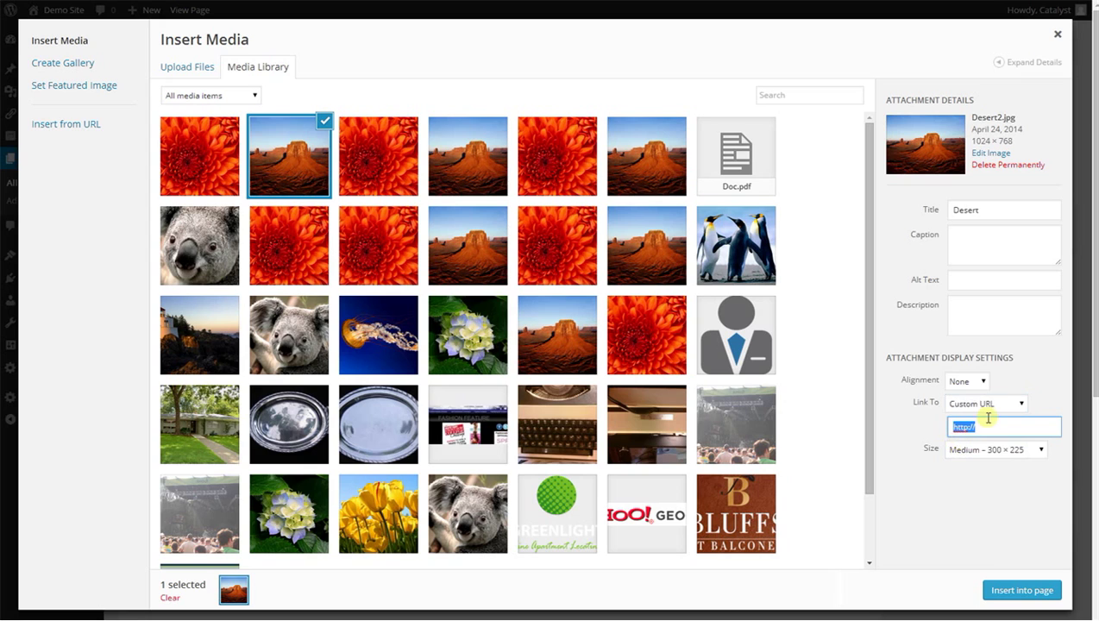
{"action": "left_click", "coordinate": [997, 422]}
{"action": "type", "text": "www.google.com"}
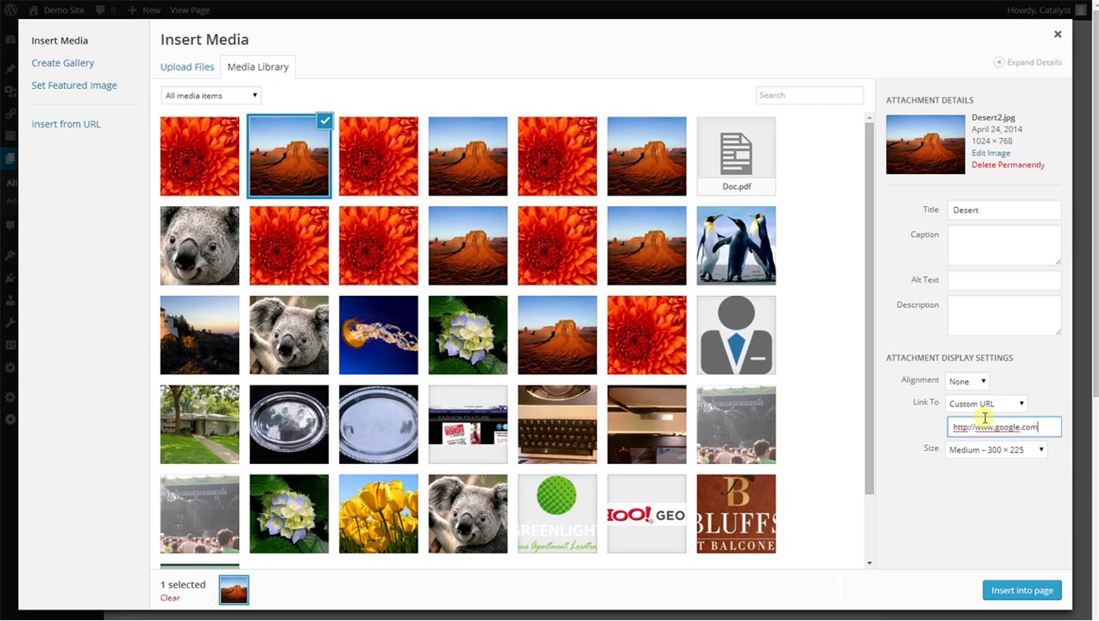
- Change the image's Link To from Custom URL to Media File, then to None
{"action": "left_click", "coordinate": [975, 403]}
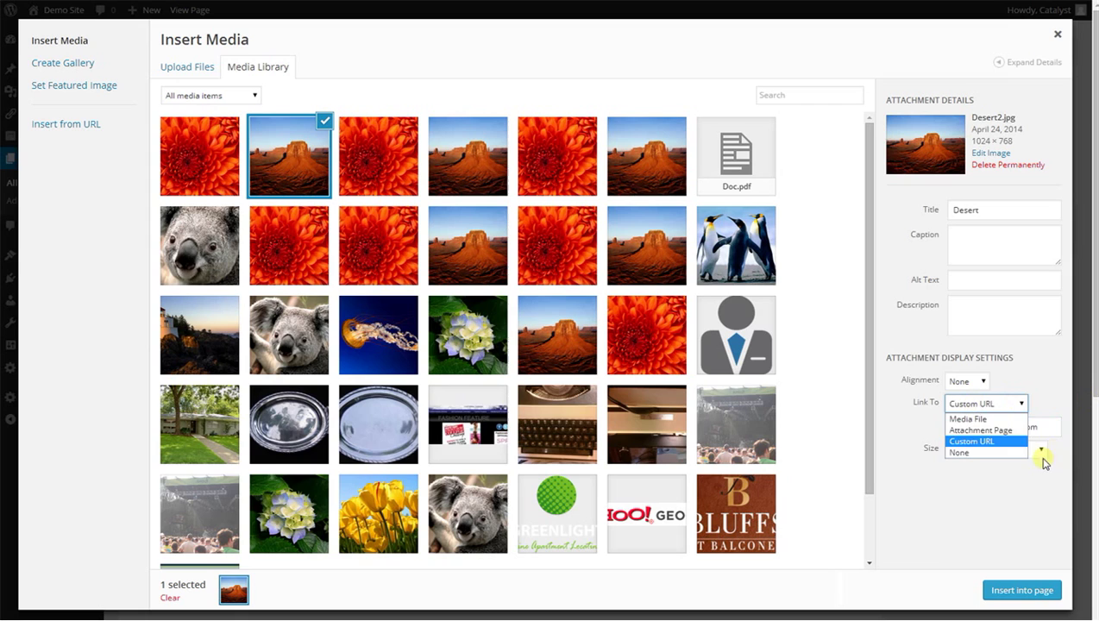
{"action": "left_click", "coordinate": [961, 421]}
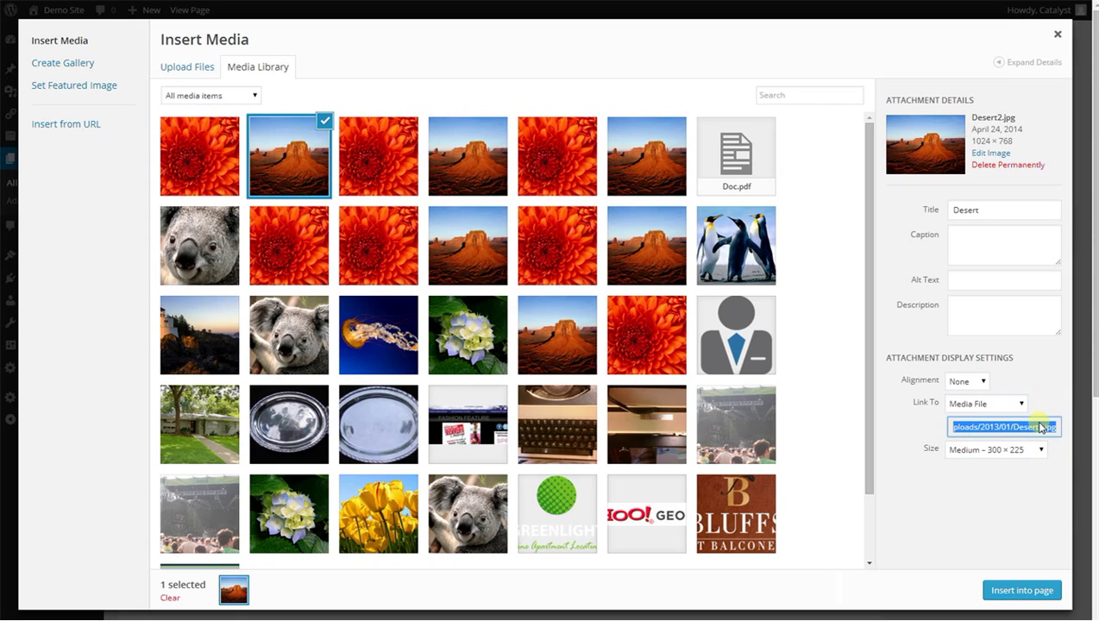
{"action": "left_click", "coordinate": [997, 405]}
{"action": "left_click", "coordinate": [968, 453]}
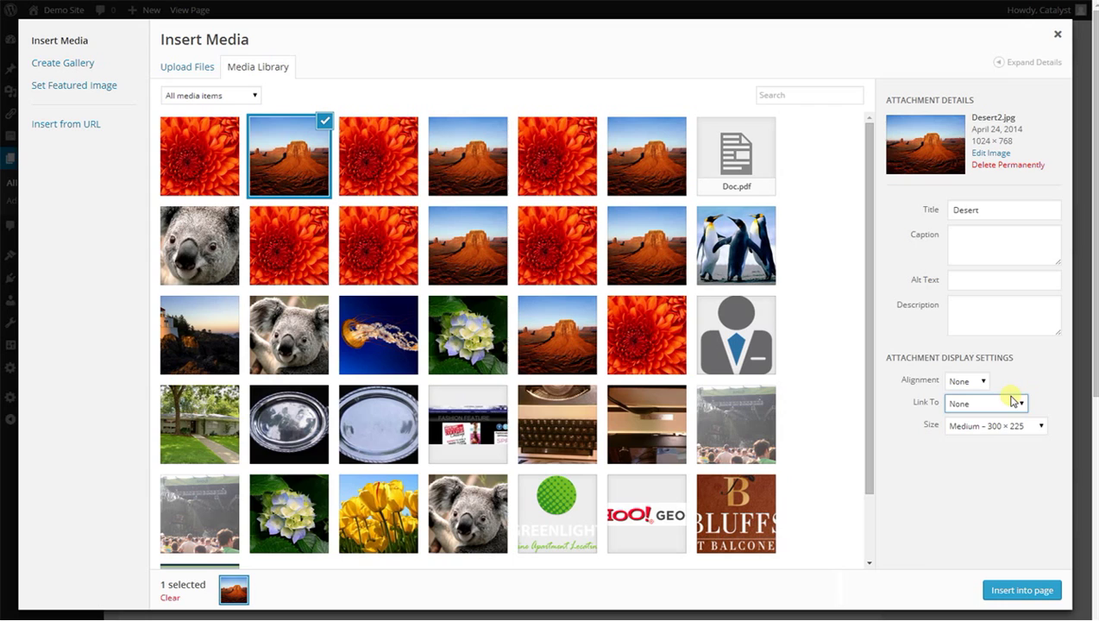
{"action": "left_click", "coordinate": [1004, 431]}
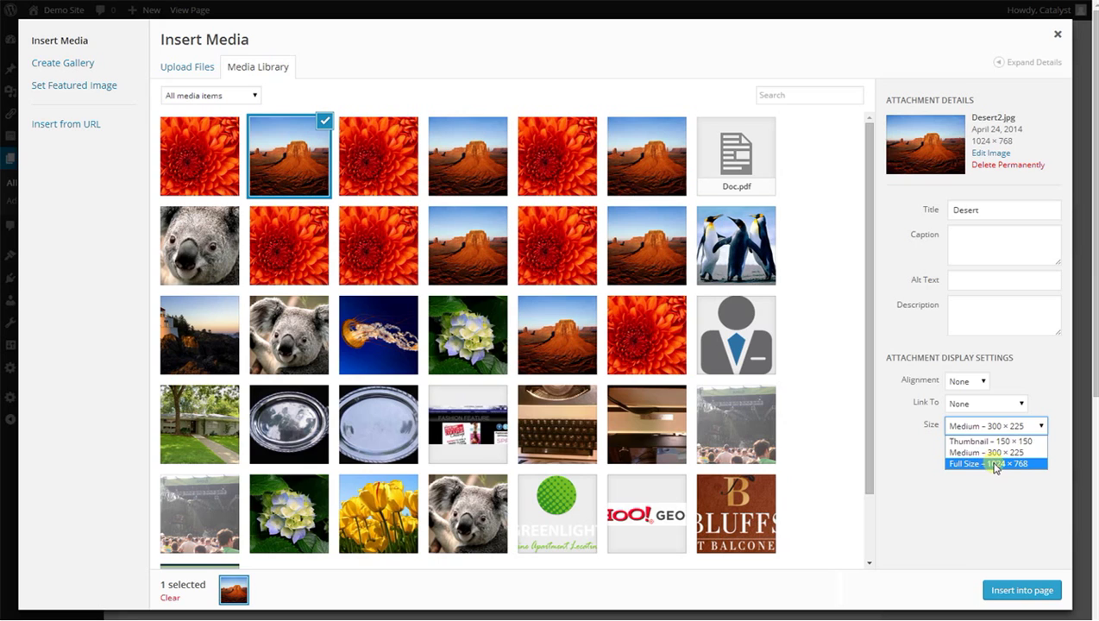
- Set the desert image's size to Full Size – 1024 × 768
{"action": "left_click", "coordinate": [993, 465]}
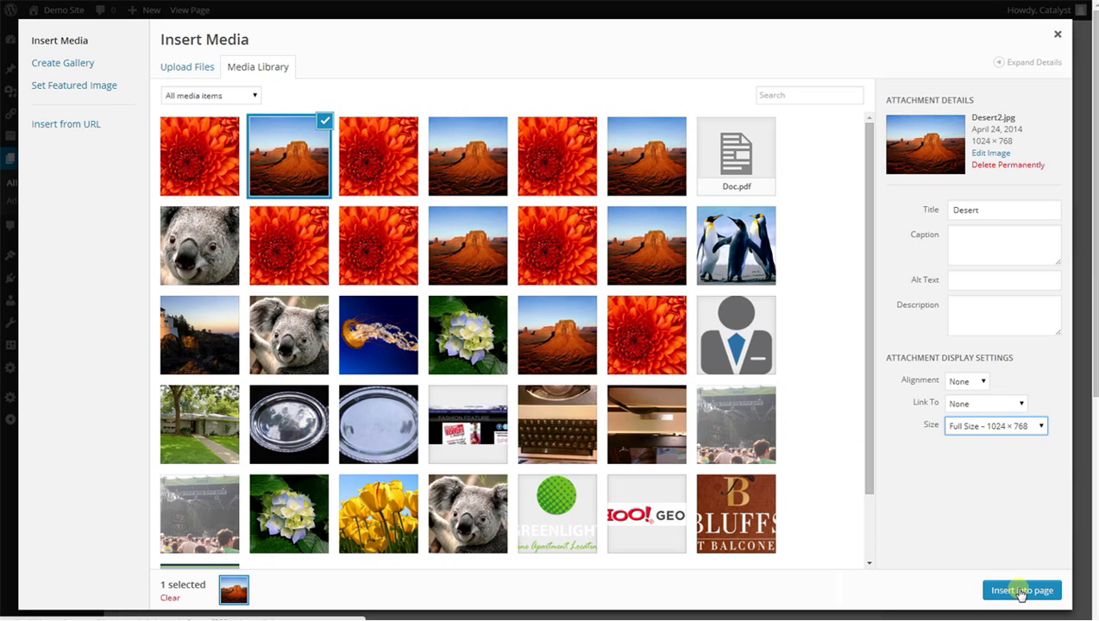
{"action": "left_click", "coordinate": [1022, 592]}
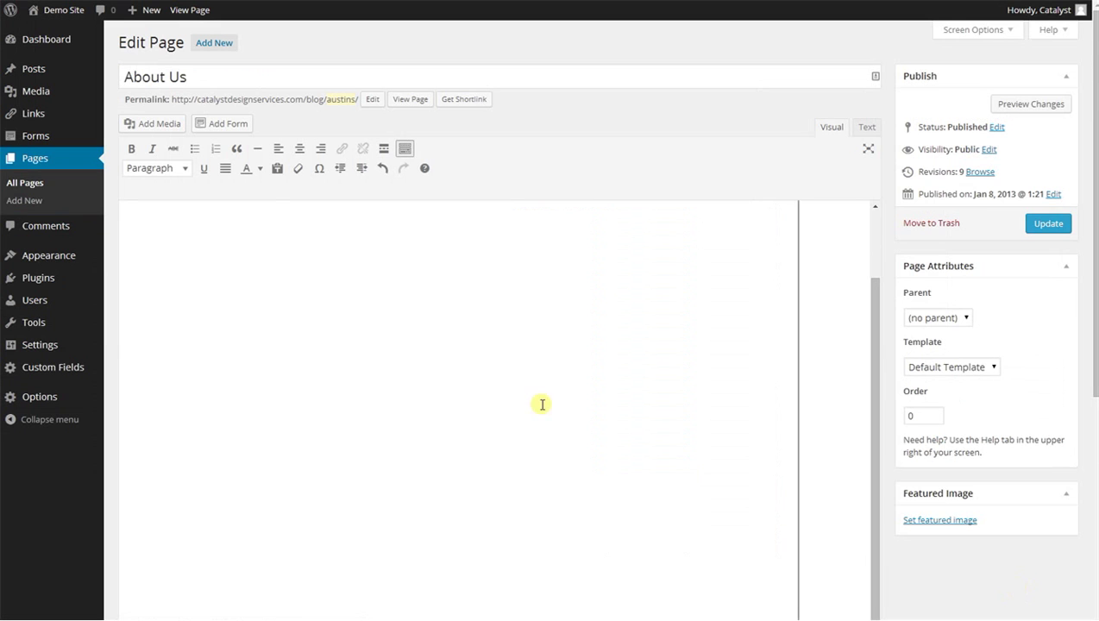
{"action": "scroll", "coordinate": [856, 405], "scroll_direction": "up", "scroll_amount": 2}
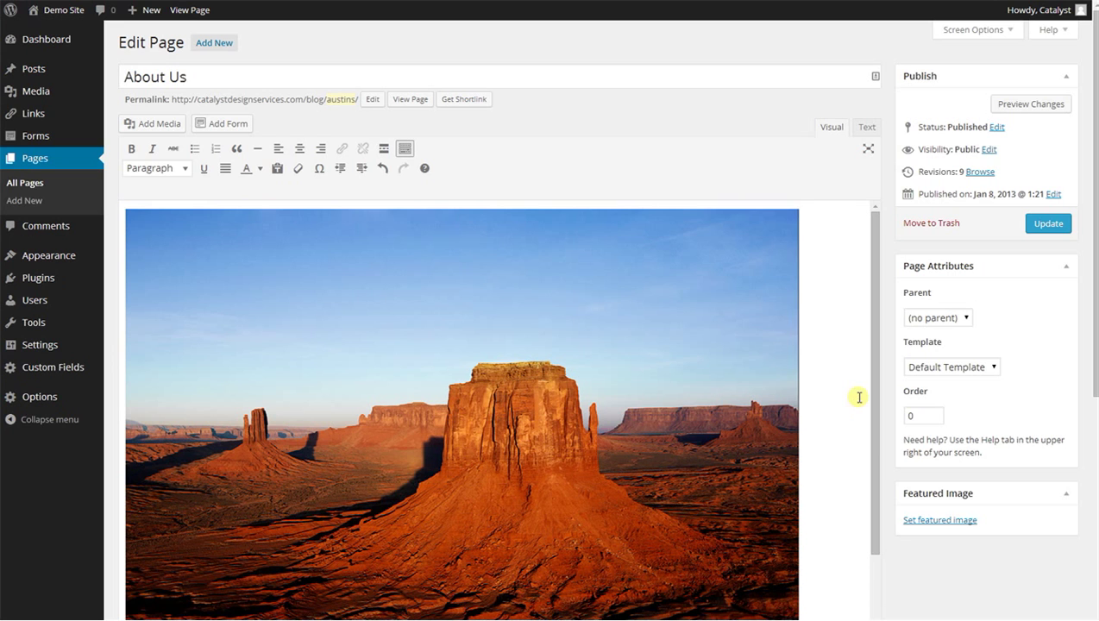
{"action": "scroll", "coordinate": [860, 397], "scroll_direction": "down", "scroll_amount": 1}
{"action": "scroll", "coordinate": [845, 402], "scroll_direction": "up", "scroll_amount": 1}
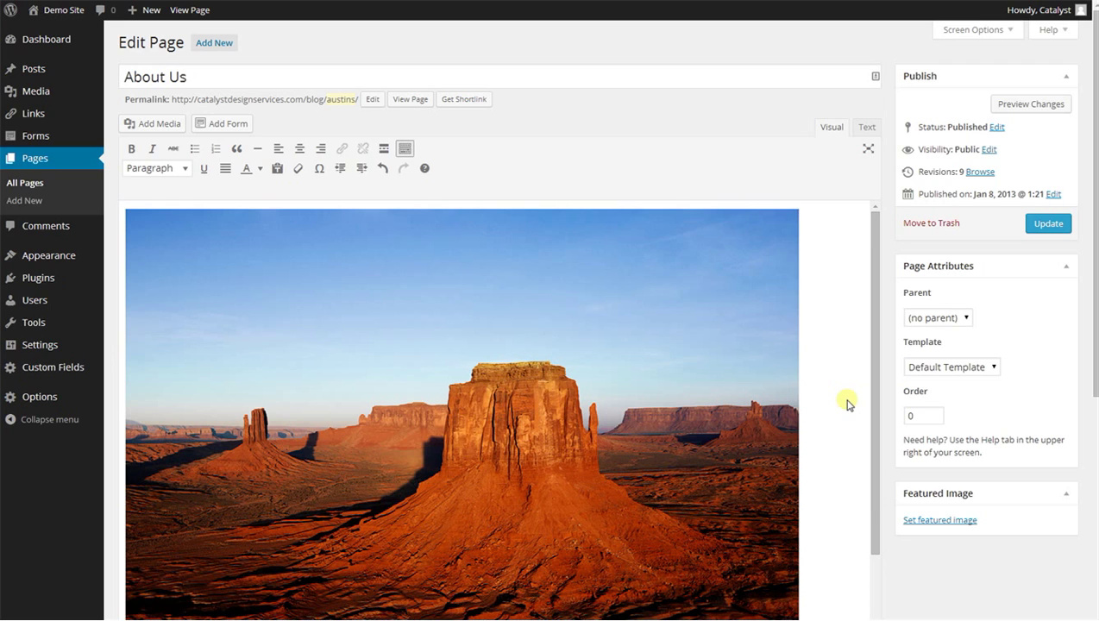
{"action": "scroll", "coordinate": [847, 404], "scroll_direction": "down", "scroll_amount": 5}
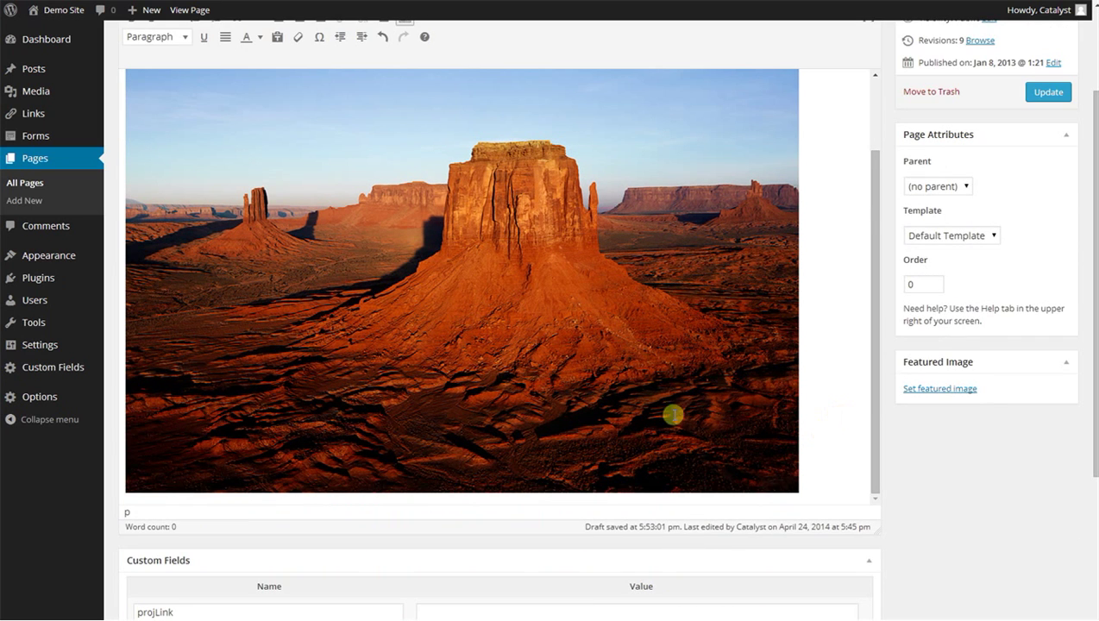
- Resize the desert image by its corner, shrinking it to about 543×406, then enlarging it
{"action": "left_click", "coordinate": [491, 253]}
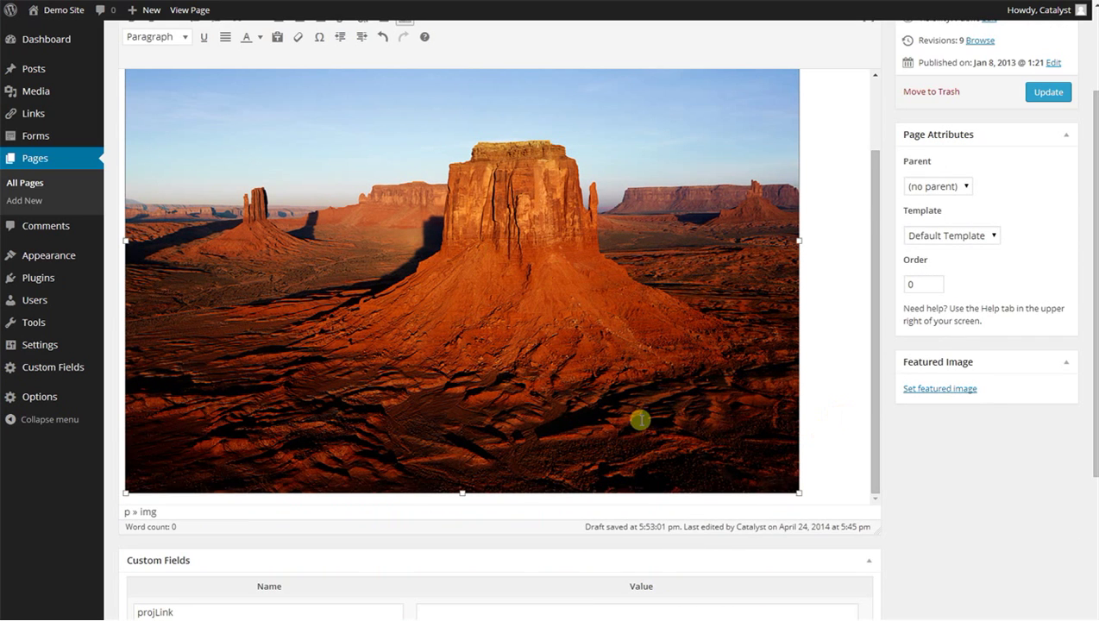
{"action": "left_click_drag", "start_coordinate": [799, 491], "coordinate": [615, 338]}
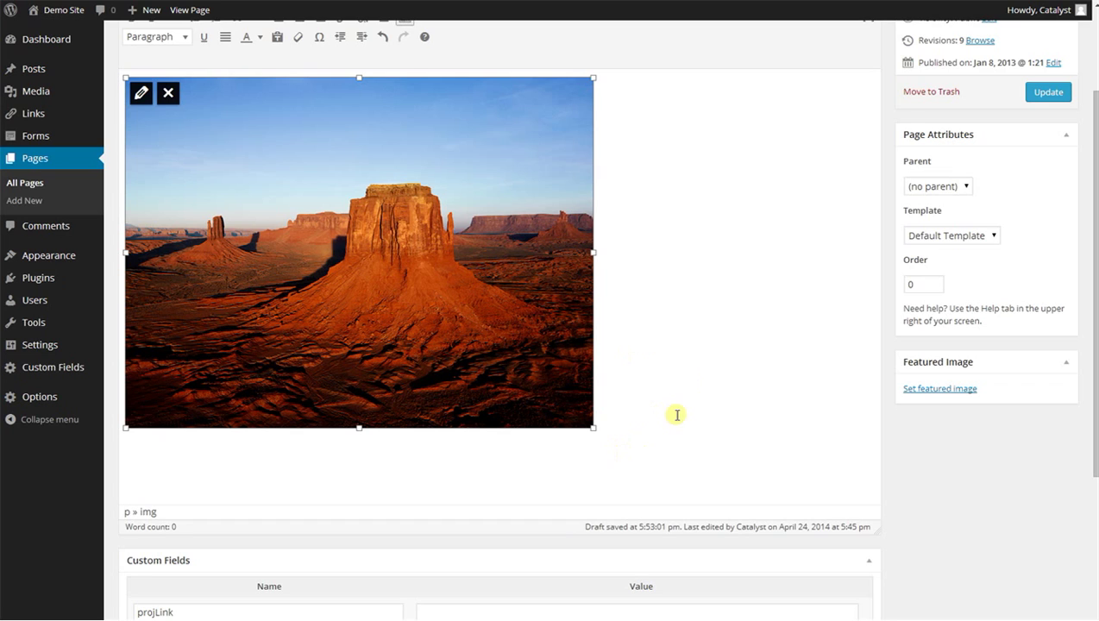
{"action": "scroll", "coordinate": [675, 415], "scroll_direction": "up", "scroll_amount": 1}
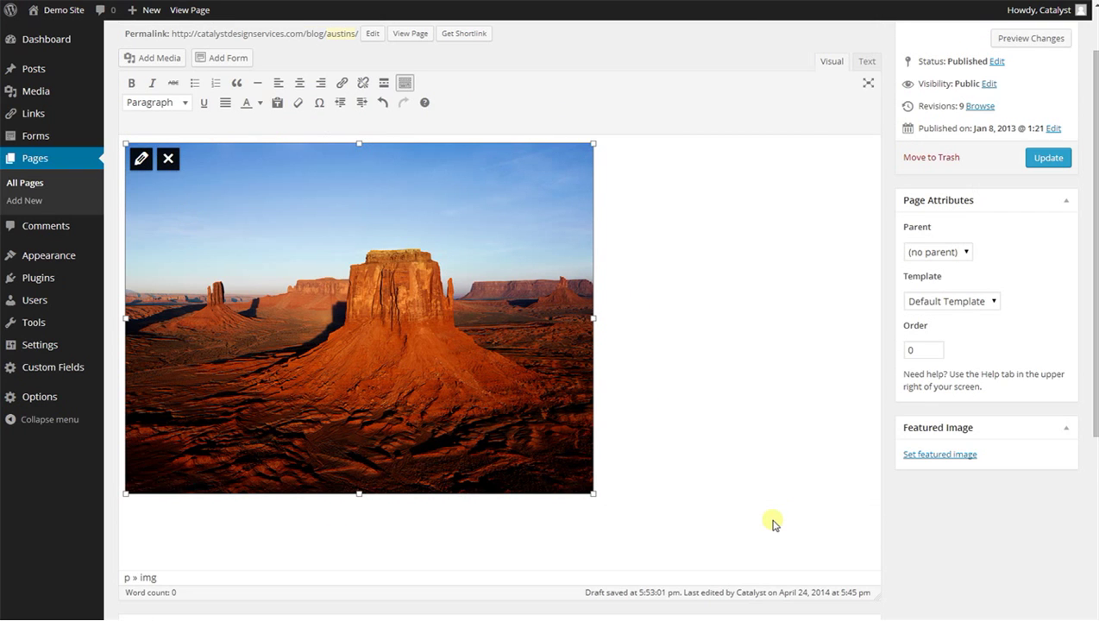
{"action": "left_click_drag", "start_coordinate": [593, 494], "coordinate": [707, 535]}
{"action": "scroll", "coordinate": [741, 482], "scroll_direction": "down", "scroll_amount": 1}
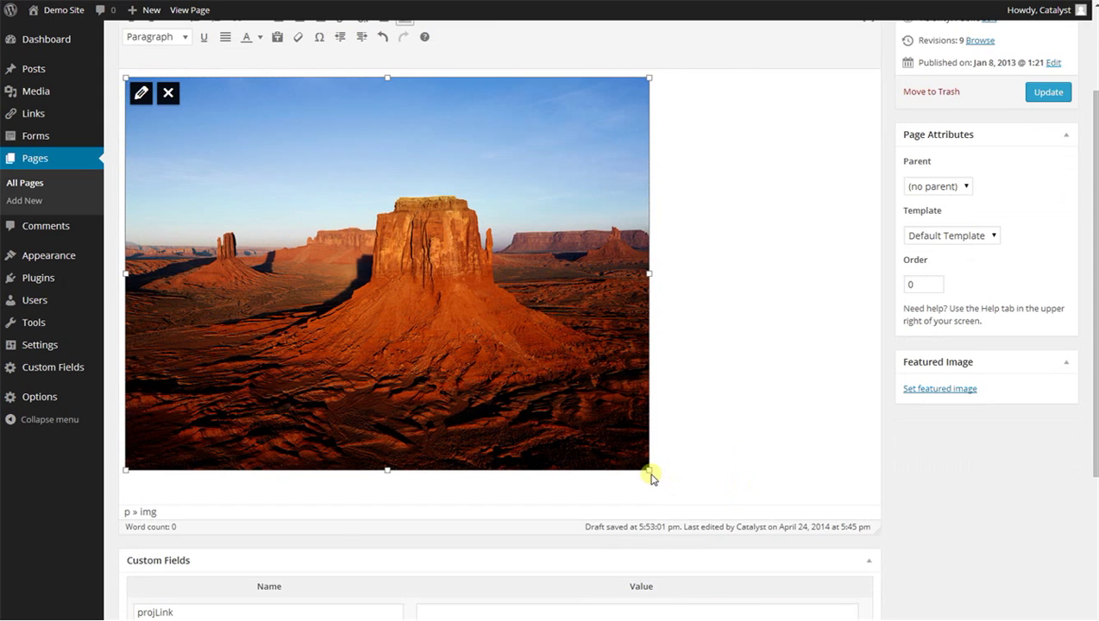
{"action": "left_click_drag", "start_coordinate": [651, 471], "coordinate": [747, 509]}
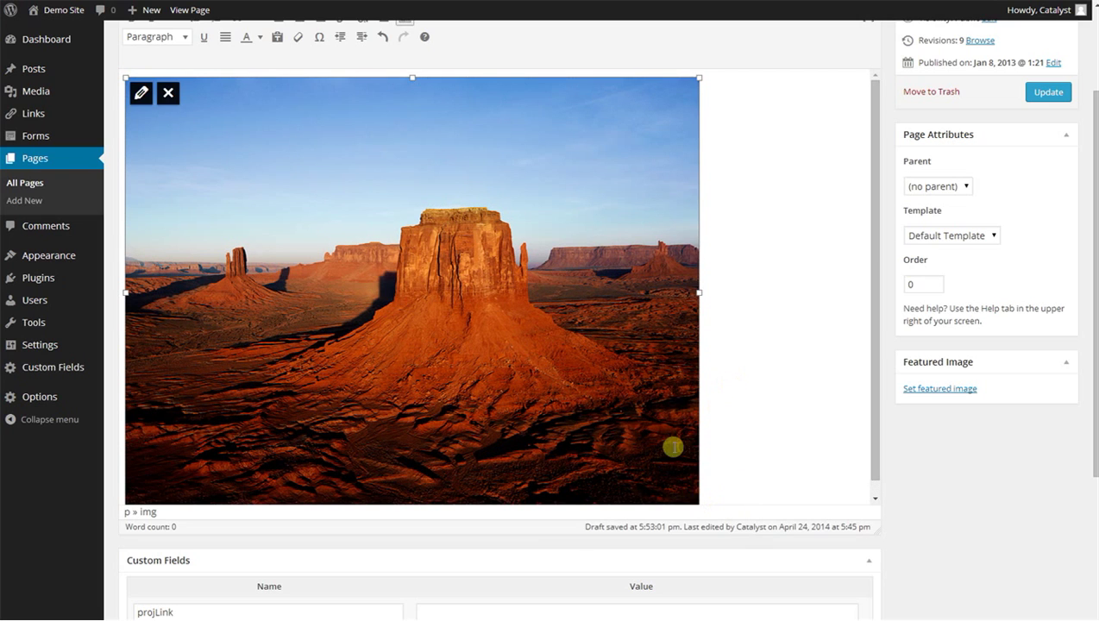
- Shrink the image to a small size, undoing an accidental narrow squeeze with Ctrl+Z
{"action": "scroll", "coordinate": [684, 395], "scroll_direction": "up", "scroll_amount": 1}
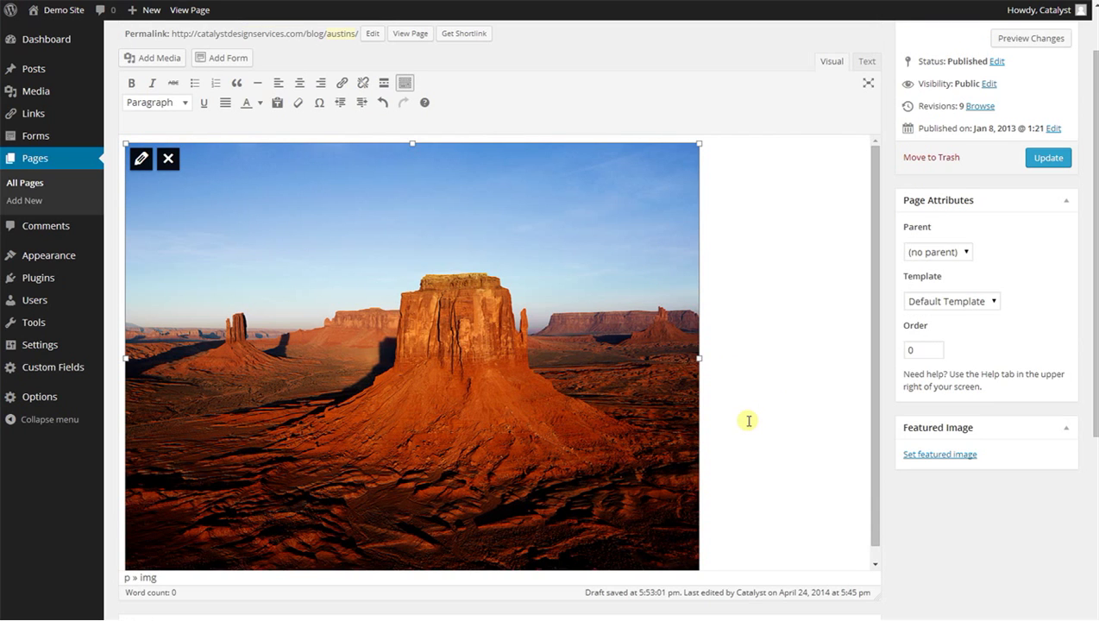
{"action": "scroll", "coordinate": [748, 421], "scroll_direction": "down", "scroll_amount": 1}
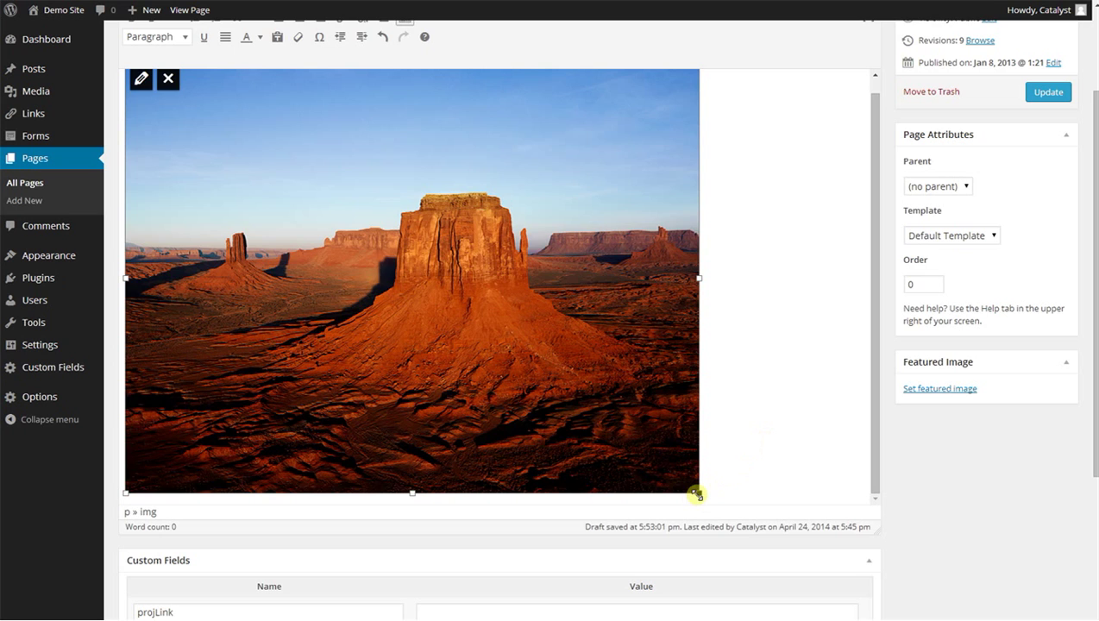
{"action": "left_click_drag", "start_coordinate": [698, 494], "coordinate": [285, 228]}
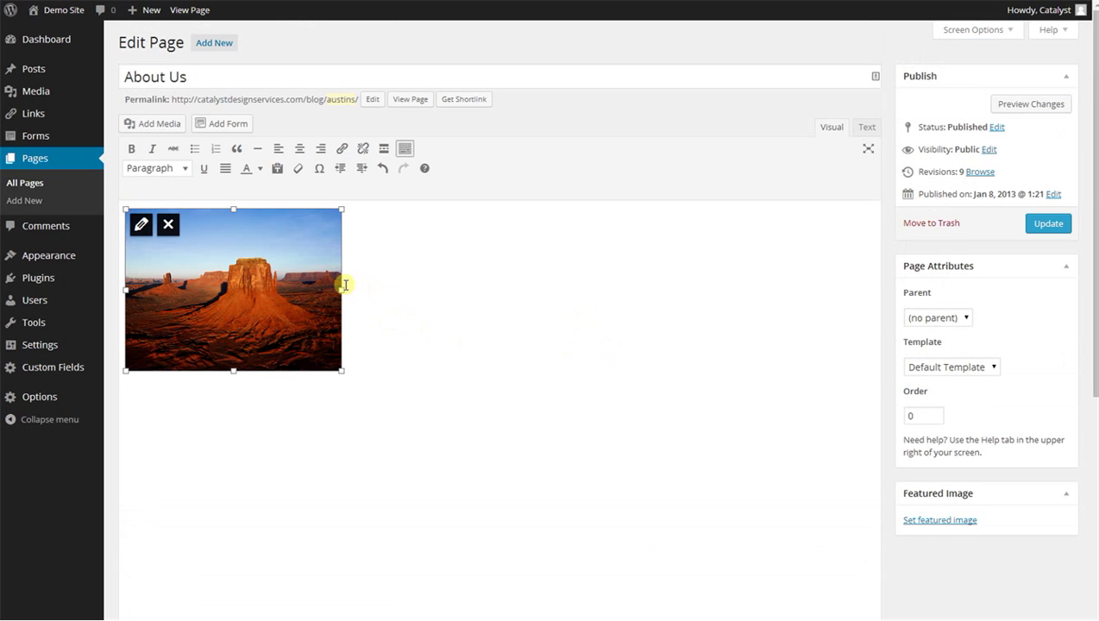
{"action": "left_click_drag", "start_coordinate": [344, 285], "coordinate": [198, 288]}
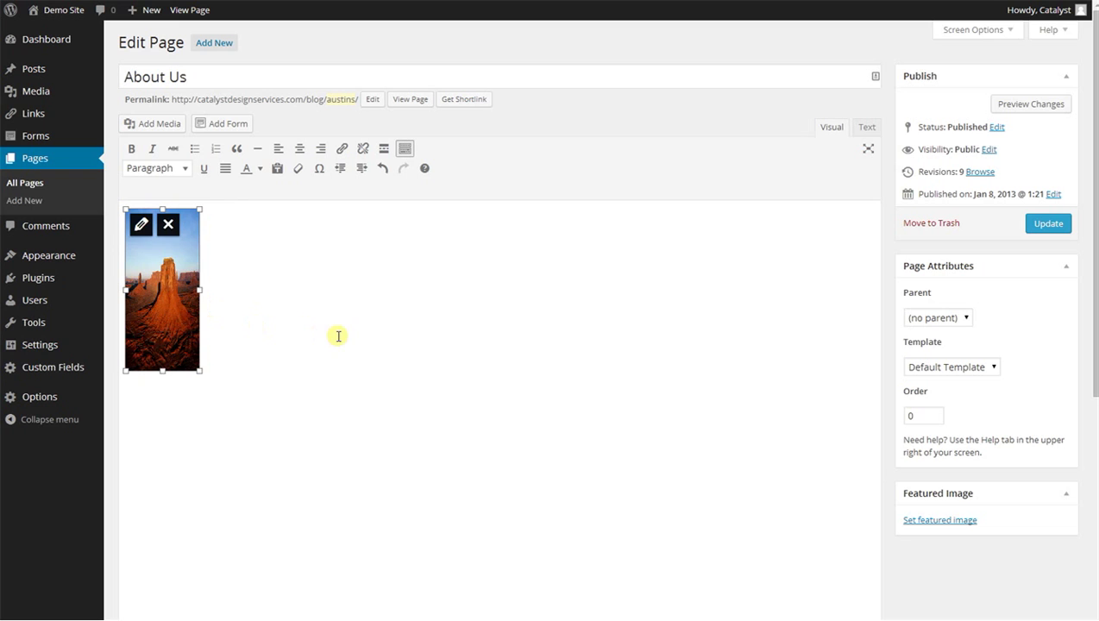
{"action": "key", "text": "ctrl+z"}
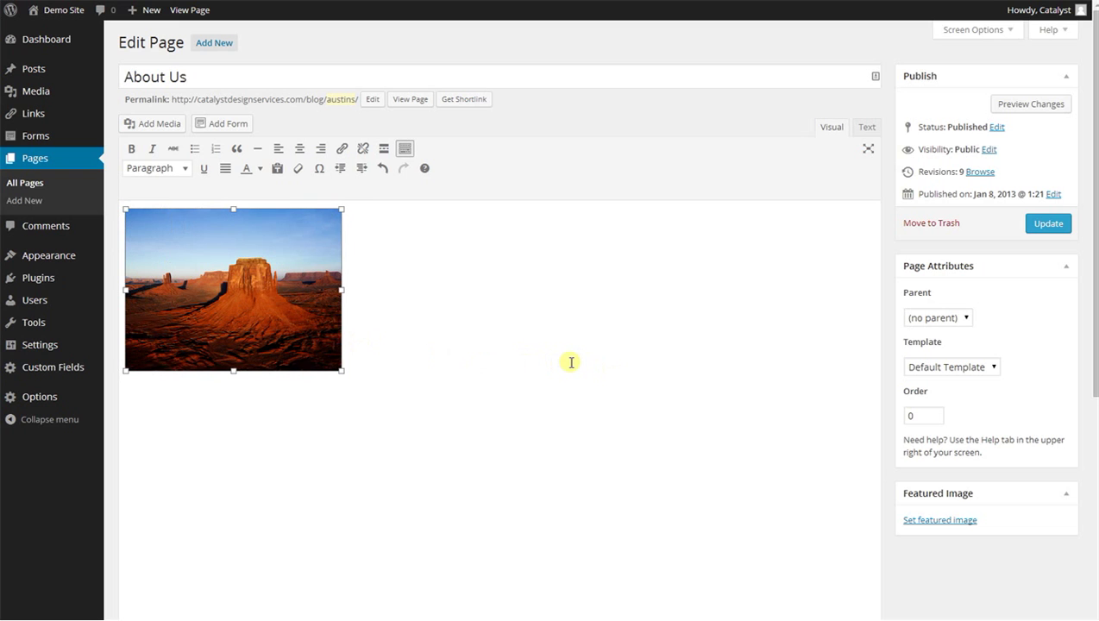
- Save the page with Update as revision 10, view it, and return via Edit Page
{"action": "scroll", "coordinate": [553, 379], "scroll_direction": "down", "scroll_amount": 3}
{"action": "scroll", "coordinate": [449, 220], "scroll_direction": "up", "scroll_amount": 3}
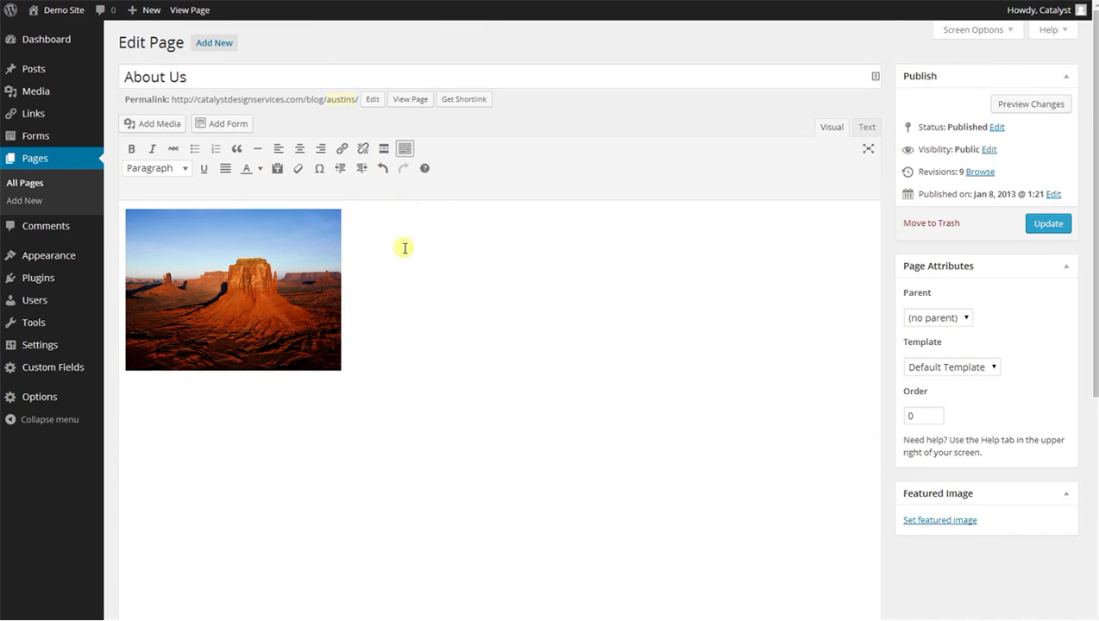
{"action": "left_click", "coordinate": [401, 355]}
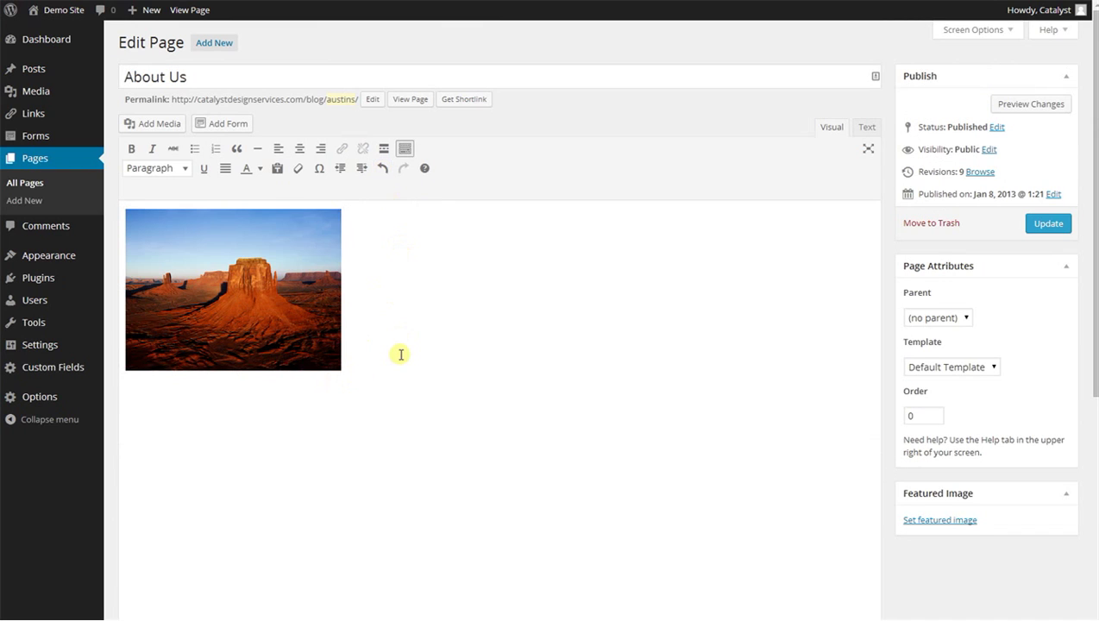
{"action": "left_click", "coordinate": [1042, 225]}
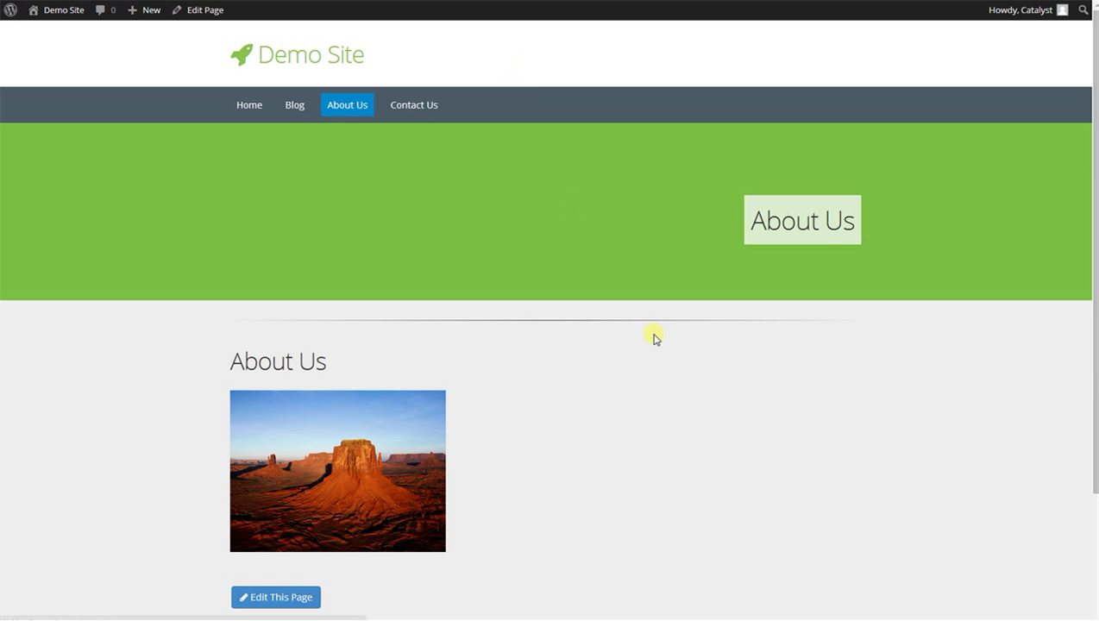
{"action": "scroll", "coordinate": [654, 338], "scroll_direction": "down", "scroll_amount": 2}
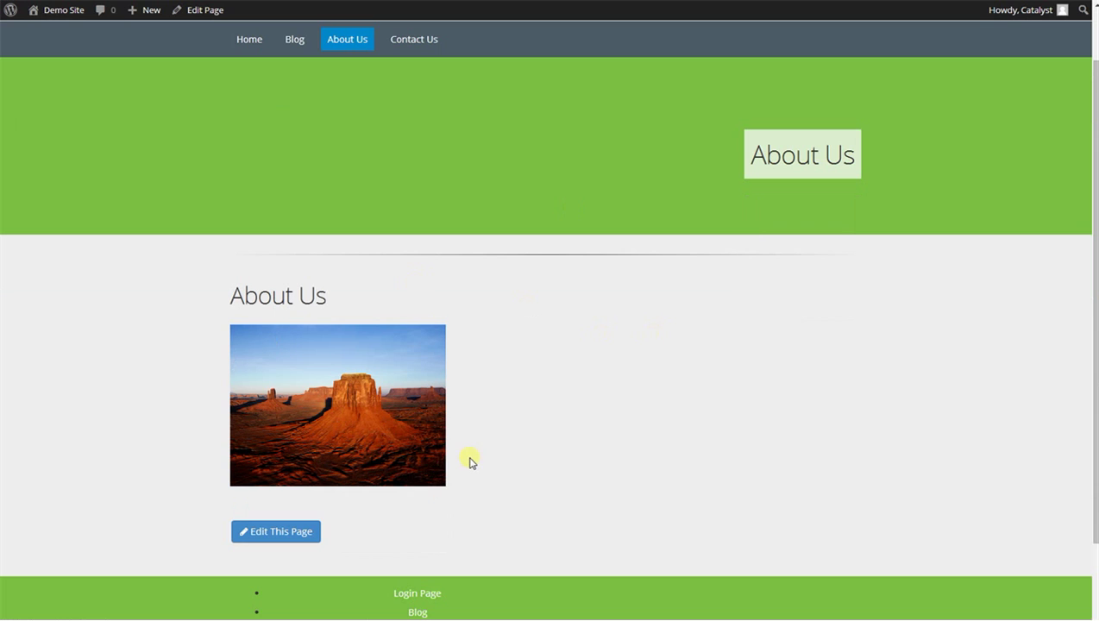
{"action": "left_click", "coordinate": [207, 10]}
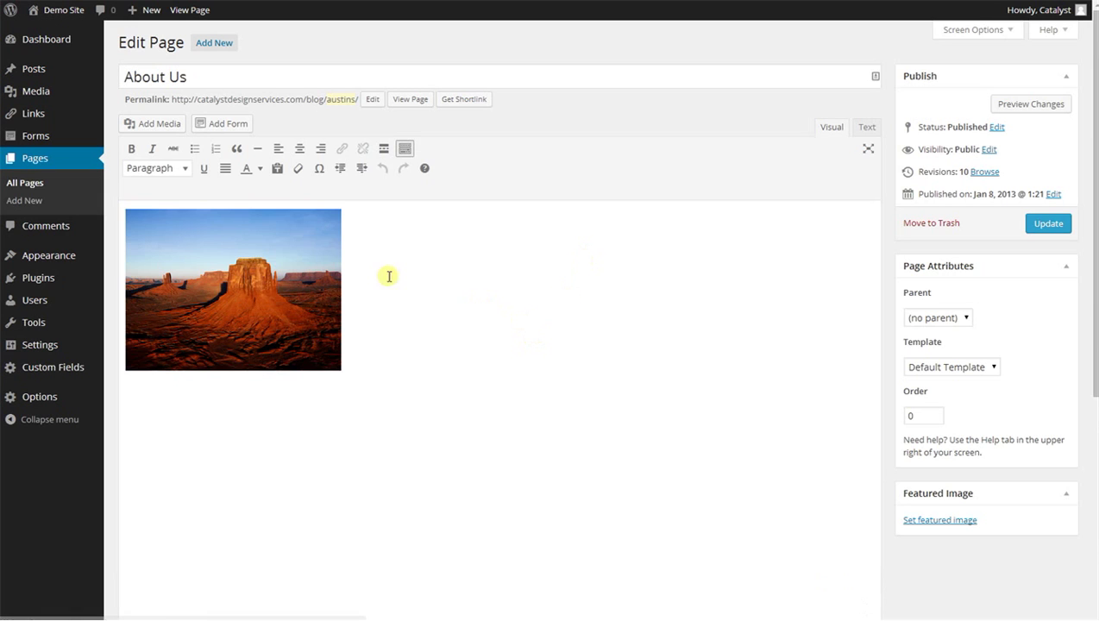
- Open the desert image's details and leave its Link To setting at None
{"action": "left_click", "coordinate": [263, 314]}
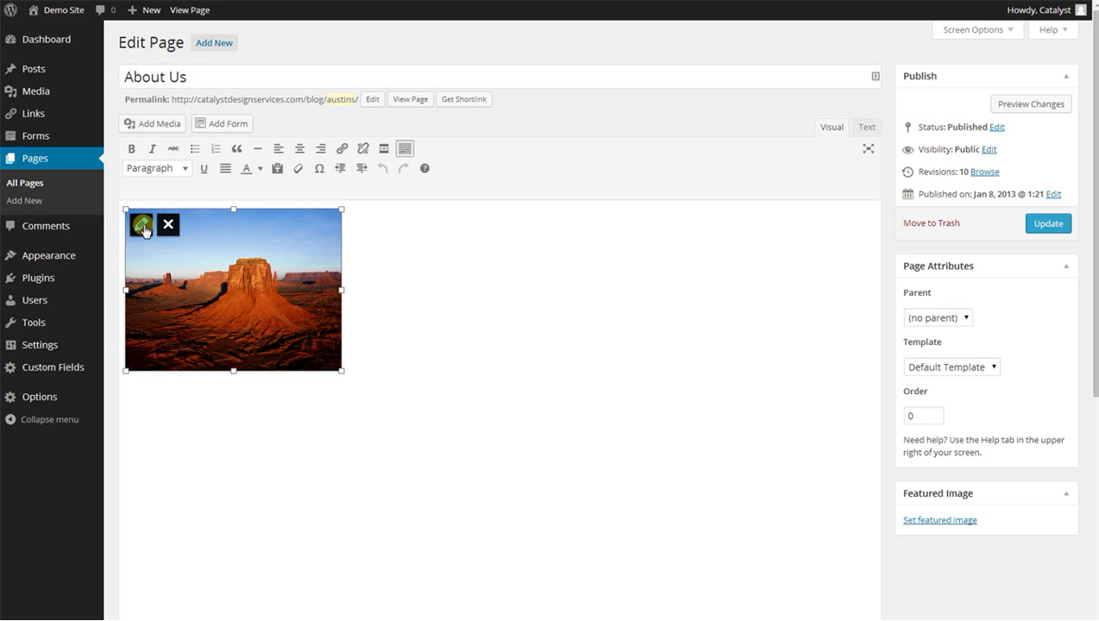
{"action": "left_click", "coordinate": [142, 226]}
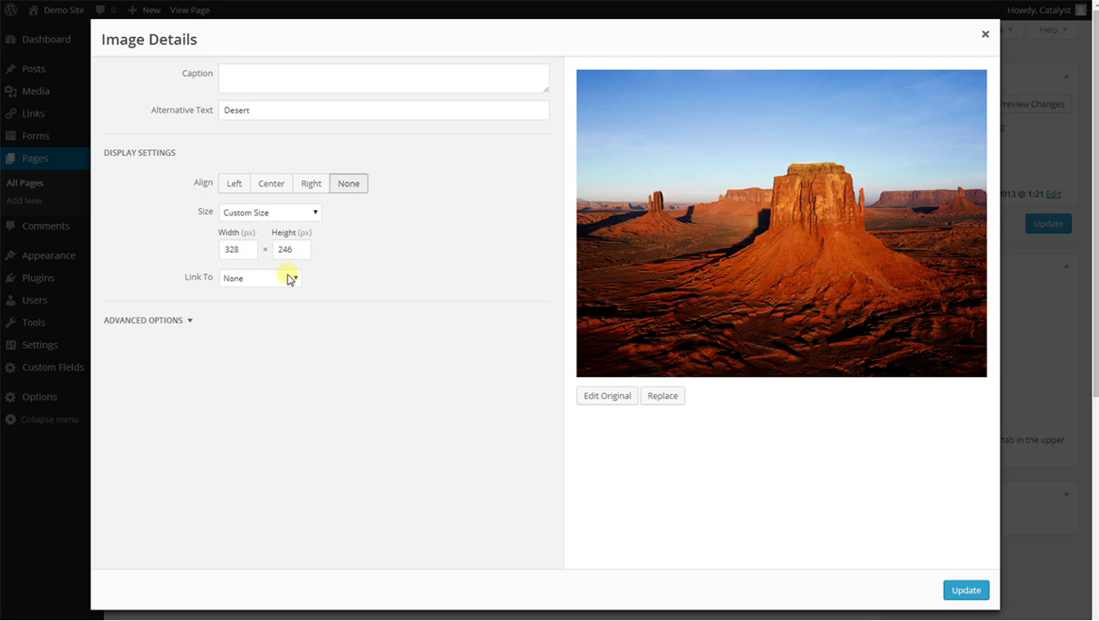
{"action": "left_click", "coordinate": [289, 277]}
{"action": "left_click", "coordinate": [290, 277]}
{"action": "left_click", "coordinate": [290, 278]}
{"action": "left_click", "coordinate": [385, 299]}
- Show Advanced Options and leave 'Open link in a new tab' unchecked
{"action": "left_click", "coordinate": [198, 324]}
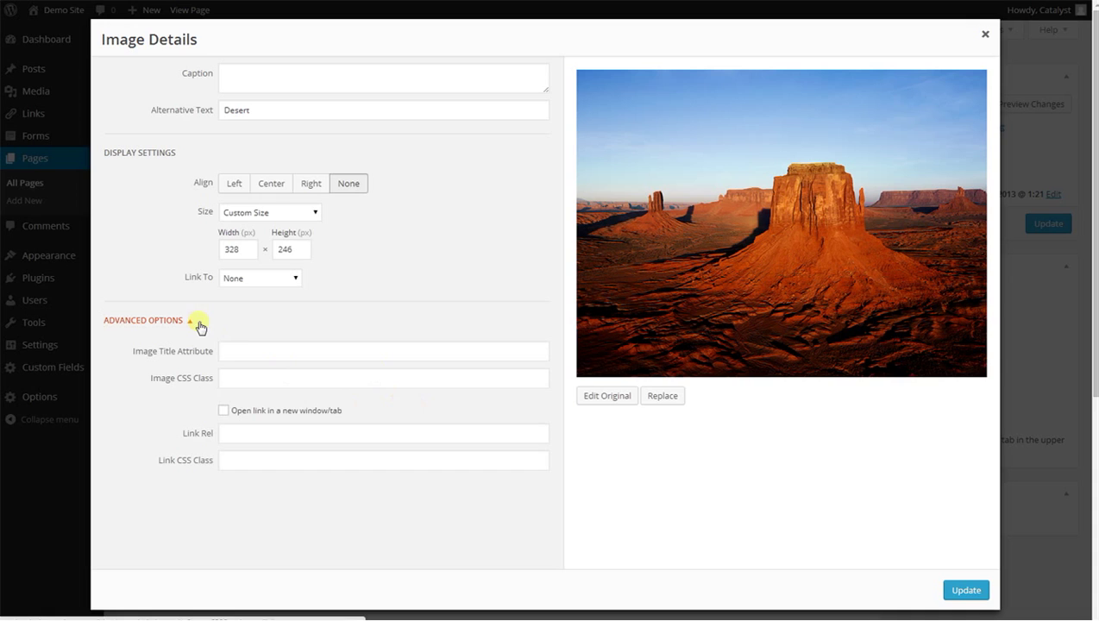
{"action": "left_click", "coordinate": [191, 323]}
{"action": "left_click", "coordinate": [192, 324]}
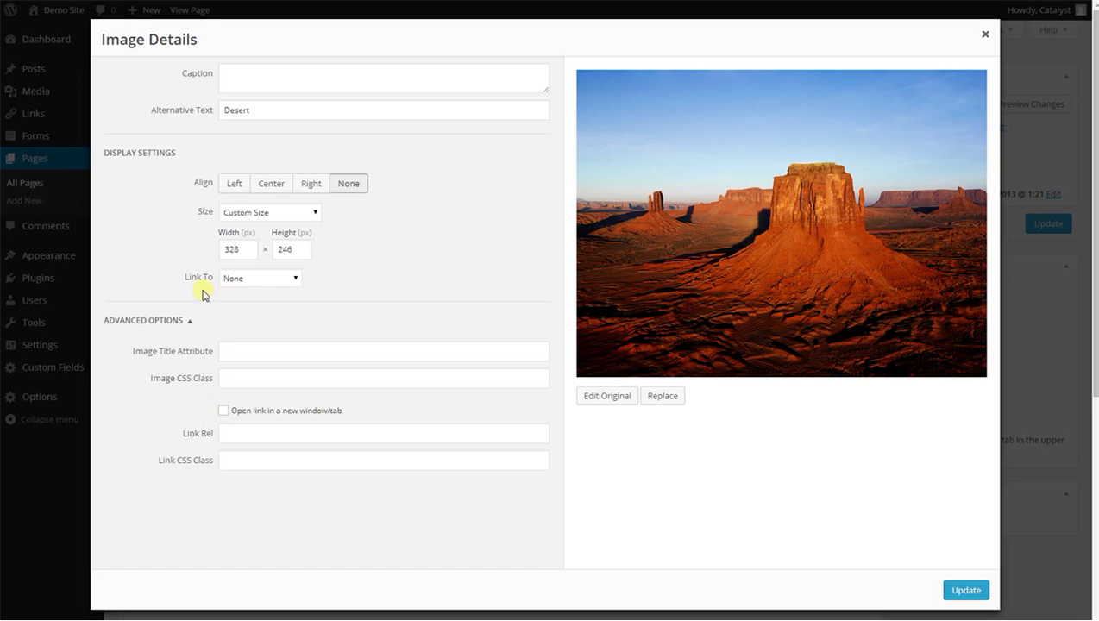
{"action": "left_click", "coordinate": [223, 411]}
{"action": "left_click", "coordinate": [223, 410]}
- Replace the desert image with the Chrysanthemum picture from the Media Library
{"action": "left_click", "coordinate": [667, 399]}
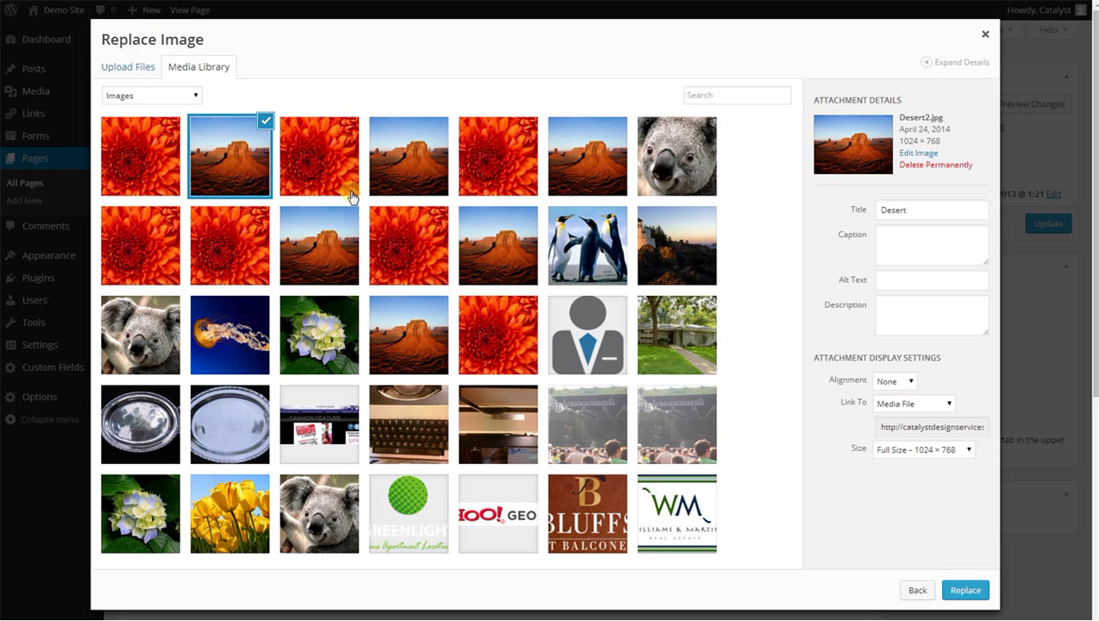
{"action": "left_click", "coordinate": [329, 177]}
{"action": "left_click", "coordinate": [950, 587]}
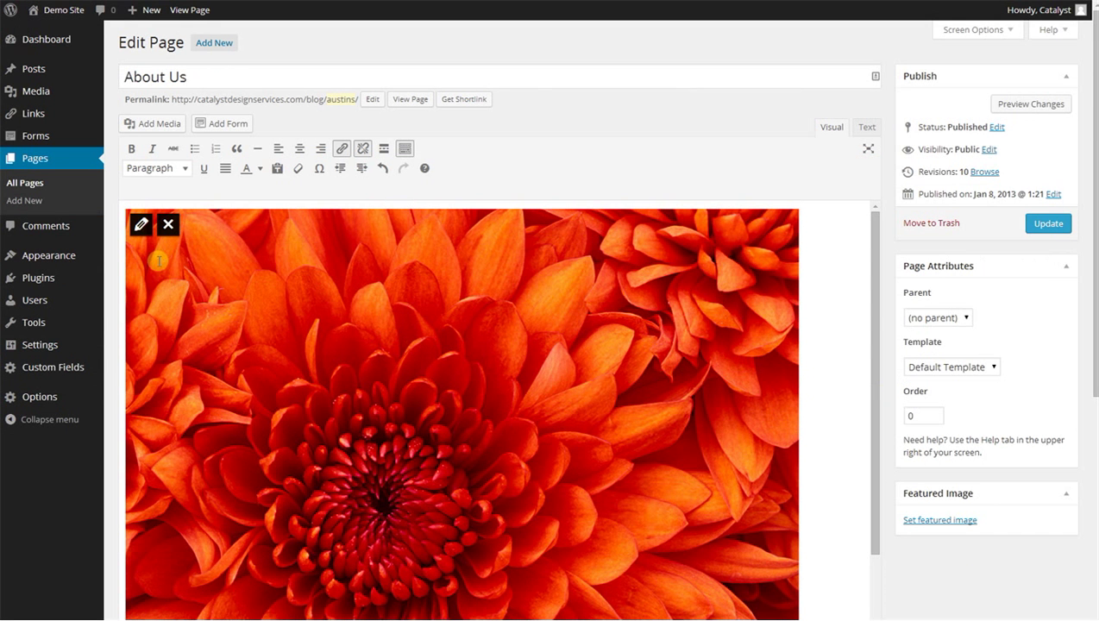
- Open the chrysanthemum in Edit Original, start a crop, then cancel without saving
{"action": "left_click", "coordinate": [140, 224]}
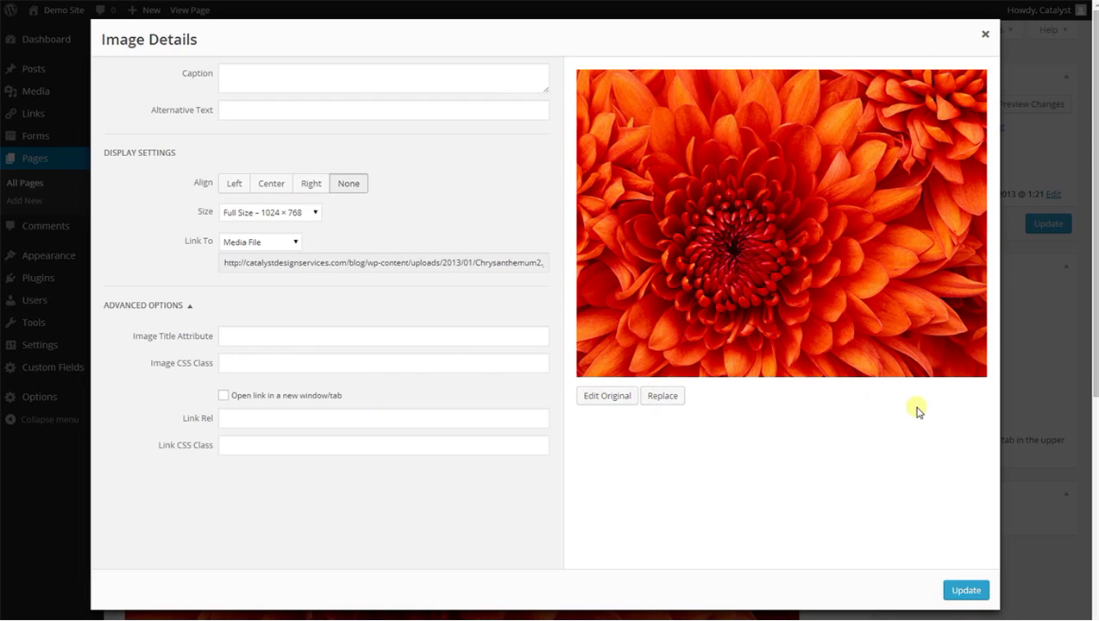
{"action": "left_click", "coordinate": [620, 402]}
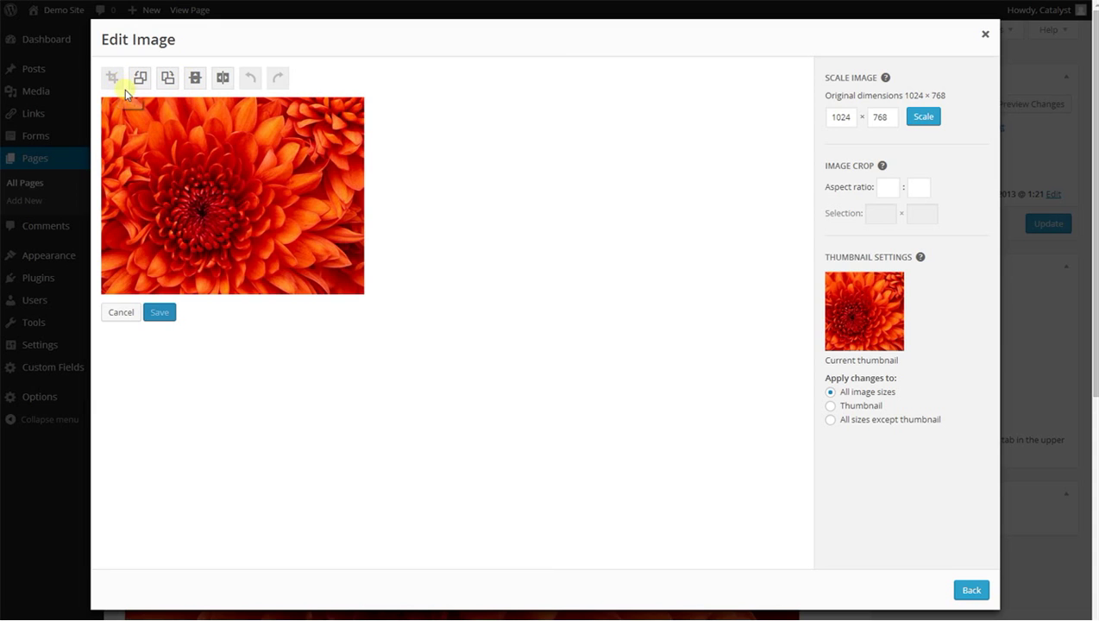
{"action": "left_click", "coordinate": [110, 105]}
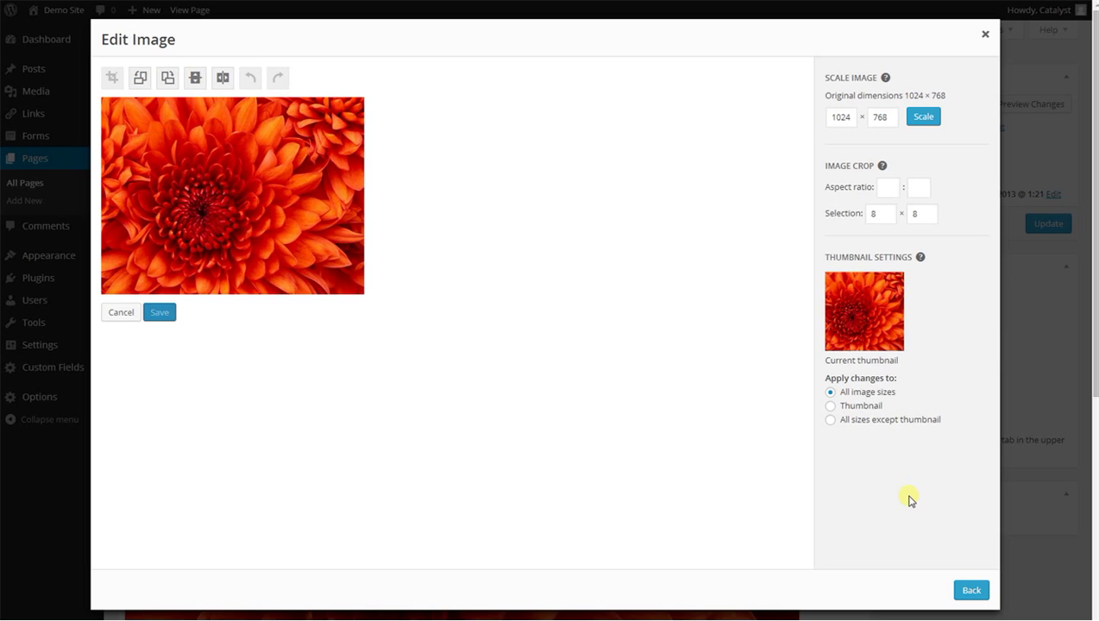
{"action": "left_click", "coordinate": [121, 314]}
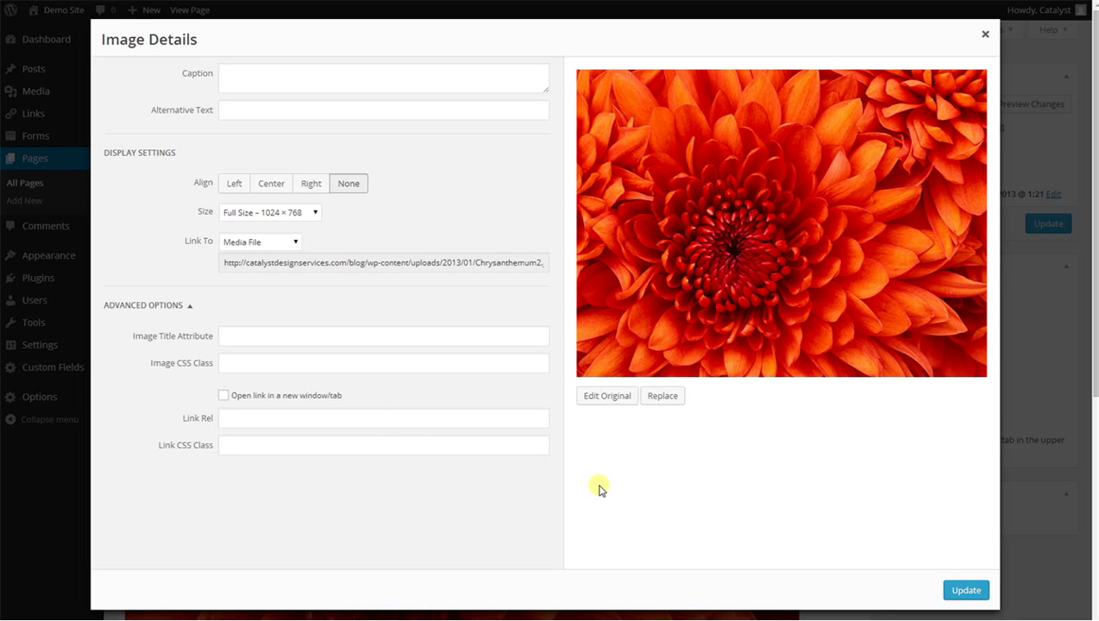
- Apply the image settings, then remove the orange flower image to leave the About Us body empty
{"action": "left_click", "coordinate": [963, 592]}
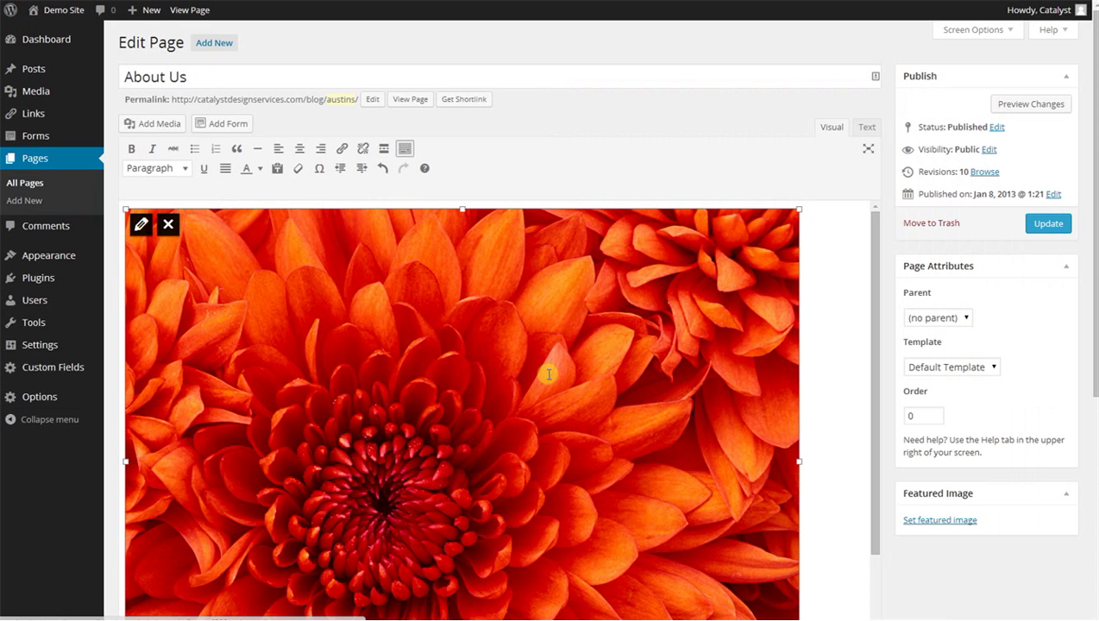
{"action": "left_click", "coordinate": [168, 225]}
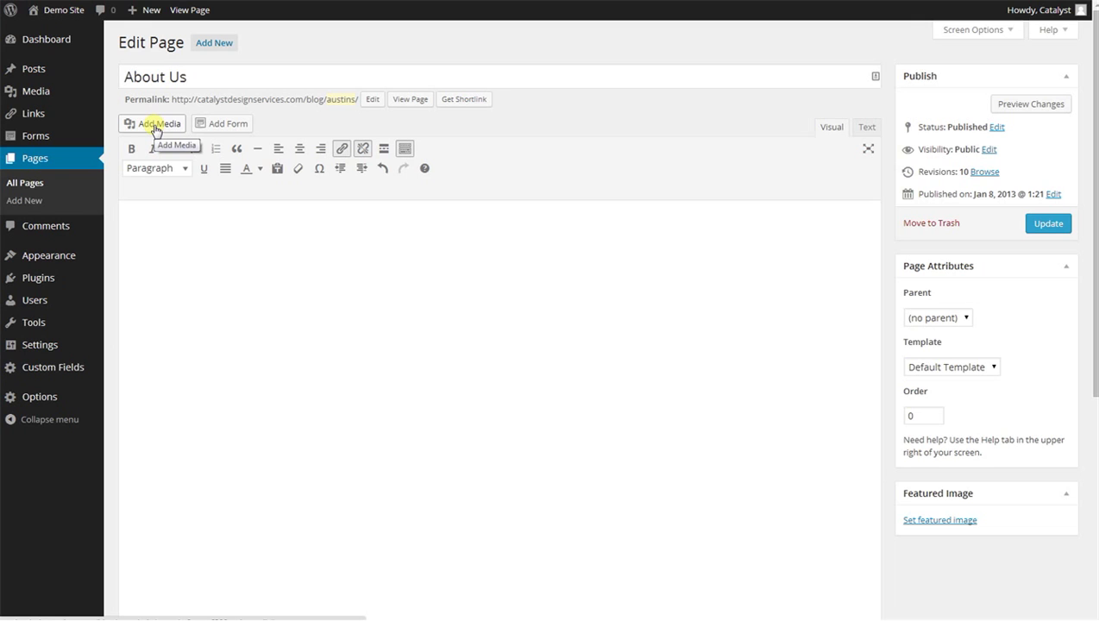
{"action": "left_click_drag", "start_coordinate": [695, 294], "coordinate": [1009, 289]}
- Choose Doc.pdf in the Media Library and retitle it 'The is a PDF Click Me!'
{"action": "left_click", "coordinate": [149, 124]}
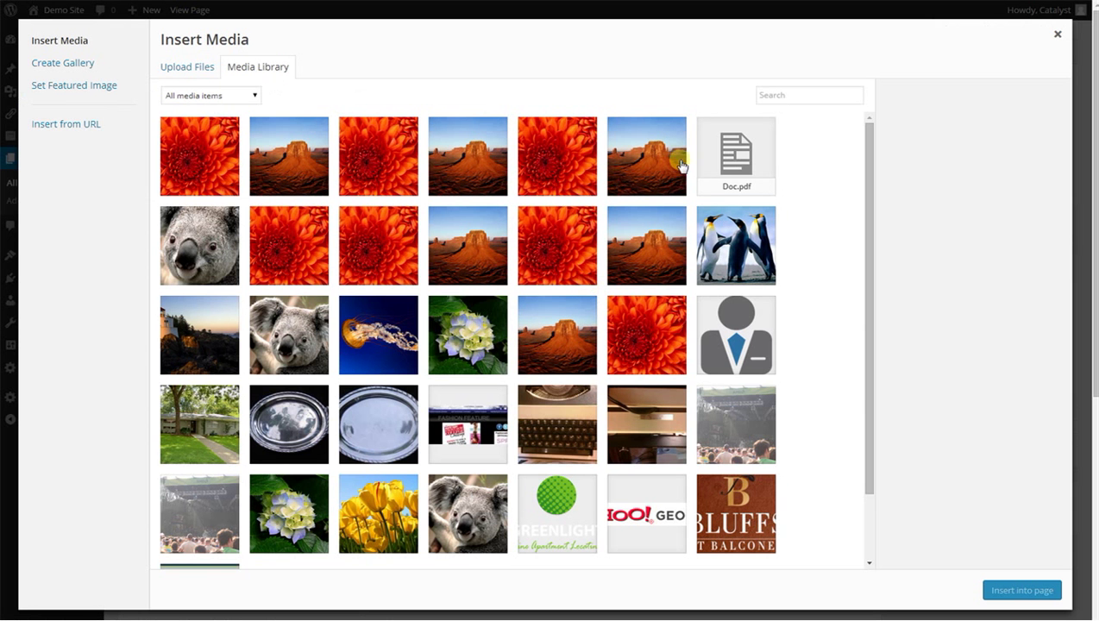
{"action": "left_click", "coordinate": [763, 185]}
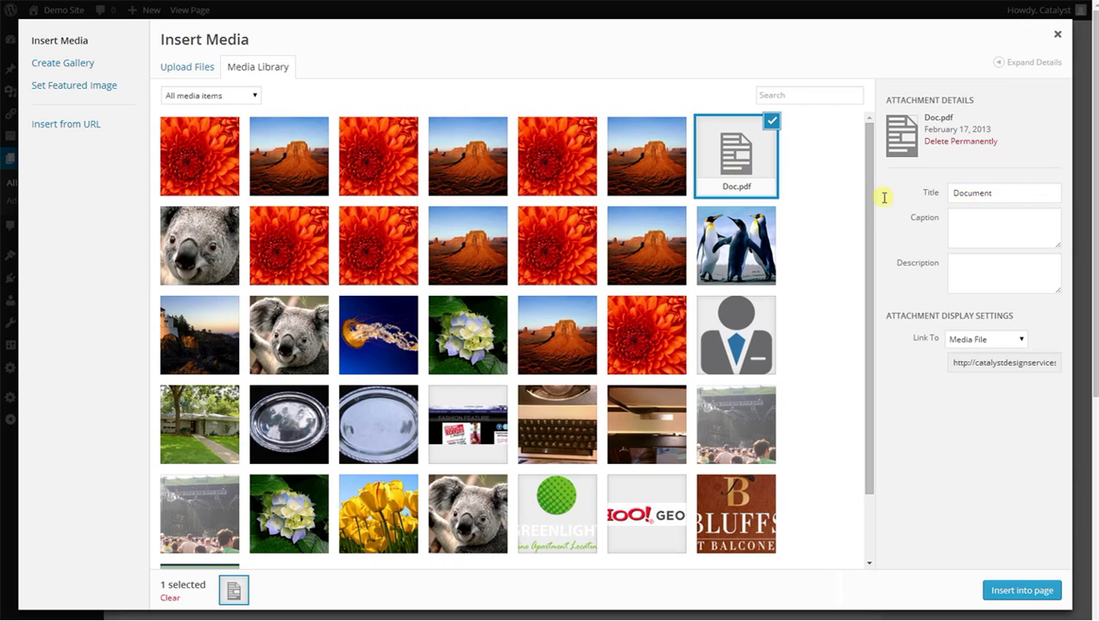
{"action": "left_click_drag", "start_coordinate": [993, 192], "coordinate": [948, 195]}
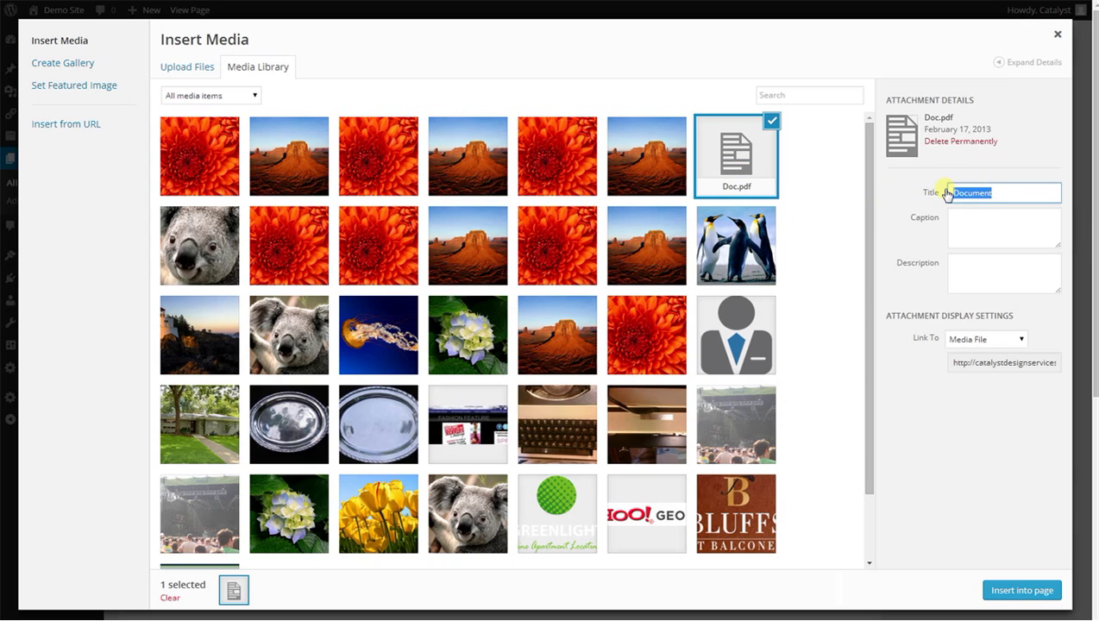
{"action": "type", "text": "The is a PDF Click Me!"}
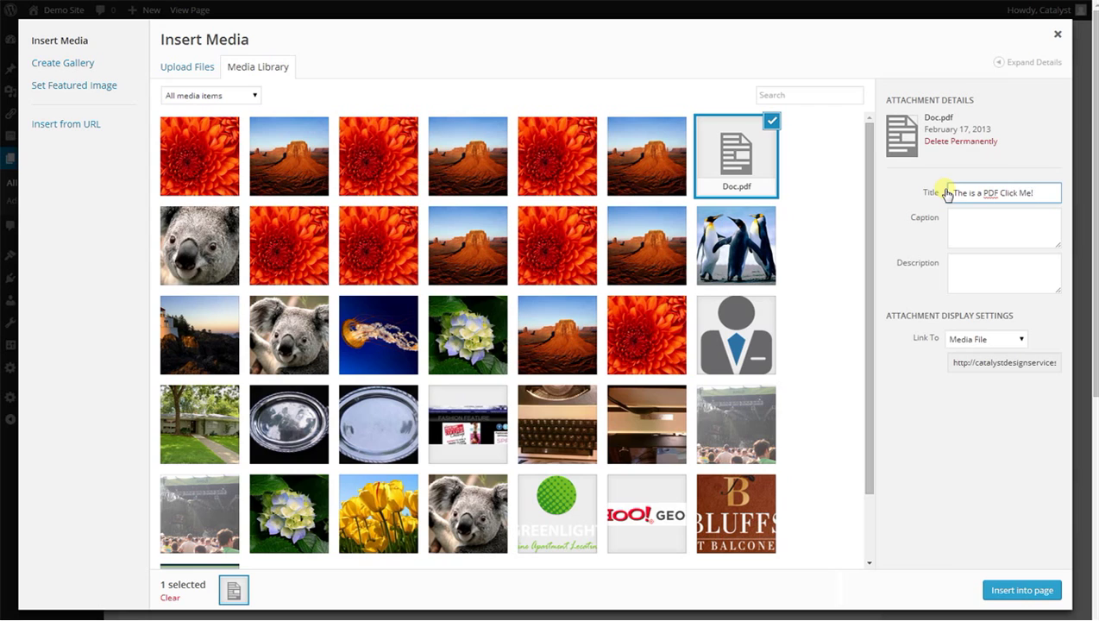
{"action": "left_click_drag", "start_coordinate": [947, 193], "coordinate": [1053, 186]}
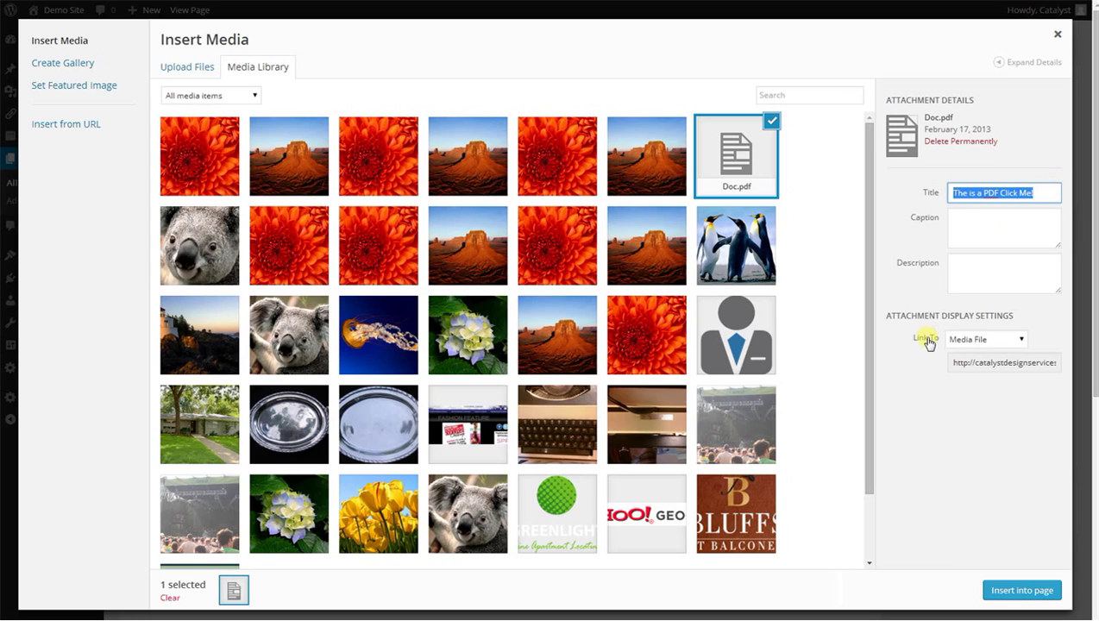
- Keep the PDF's Link To setting on Media File and check its file address
{"action": "left_click", "coordinate": [962, 343]}
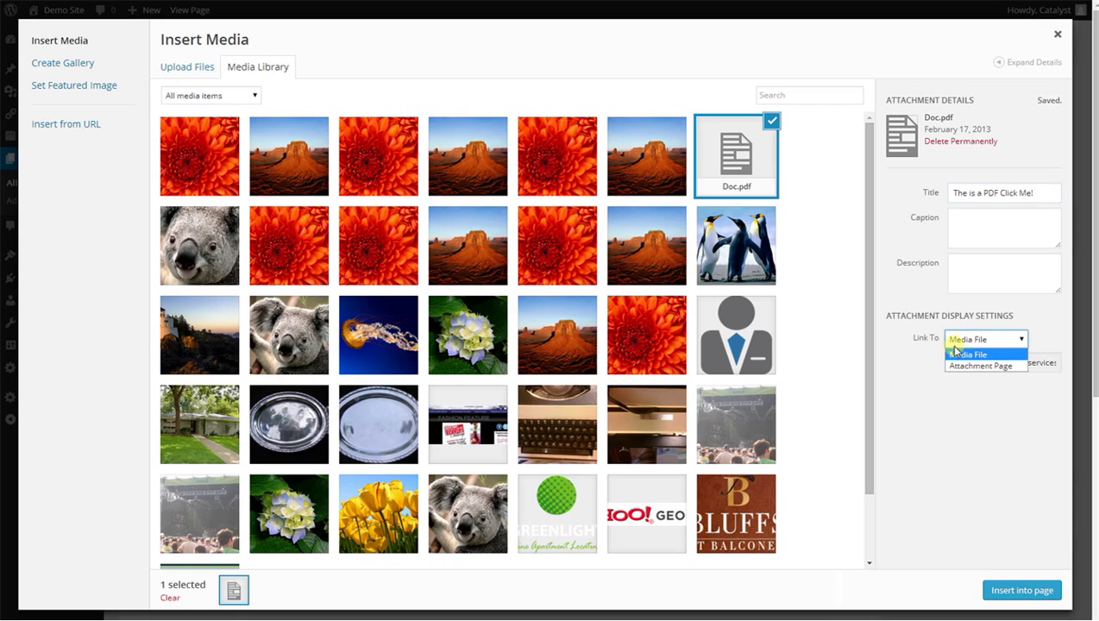
{"action": "left_click", "coordinate": [1036, 342]}
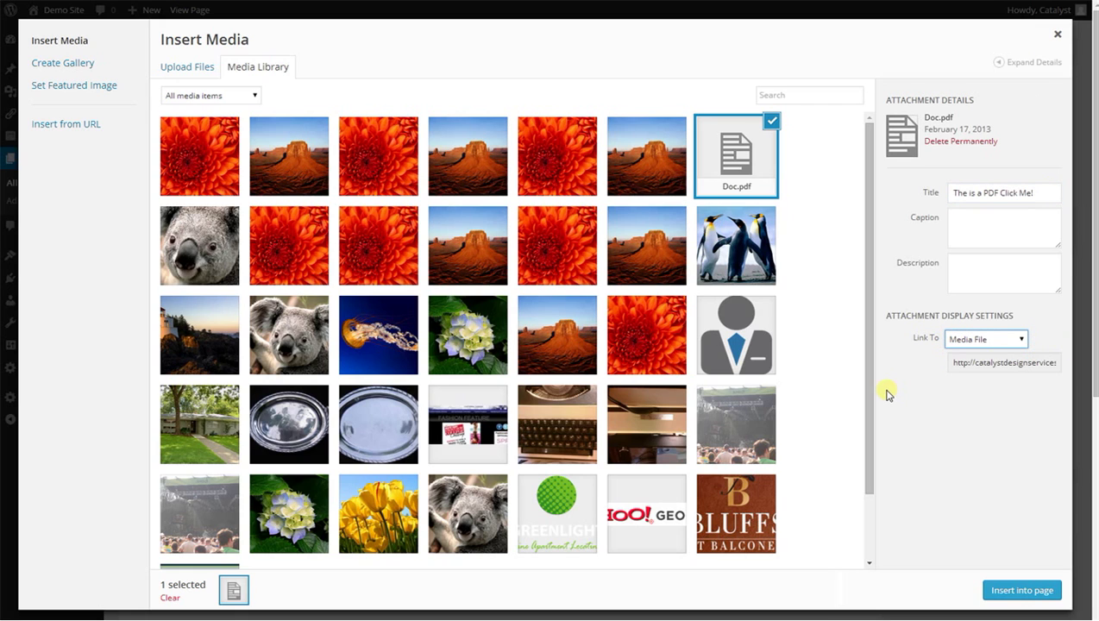
{"action": "left_click_drag", "start_coordinate": [954, 363], "coordinate": [1082, 363]}
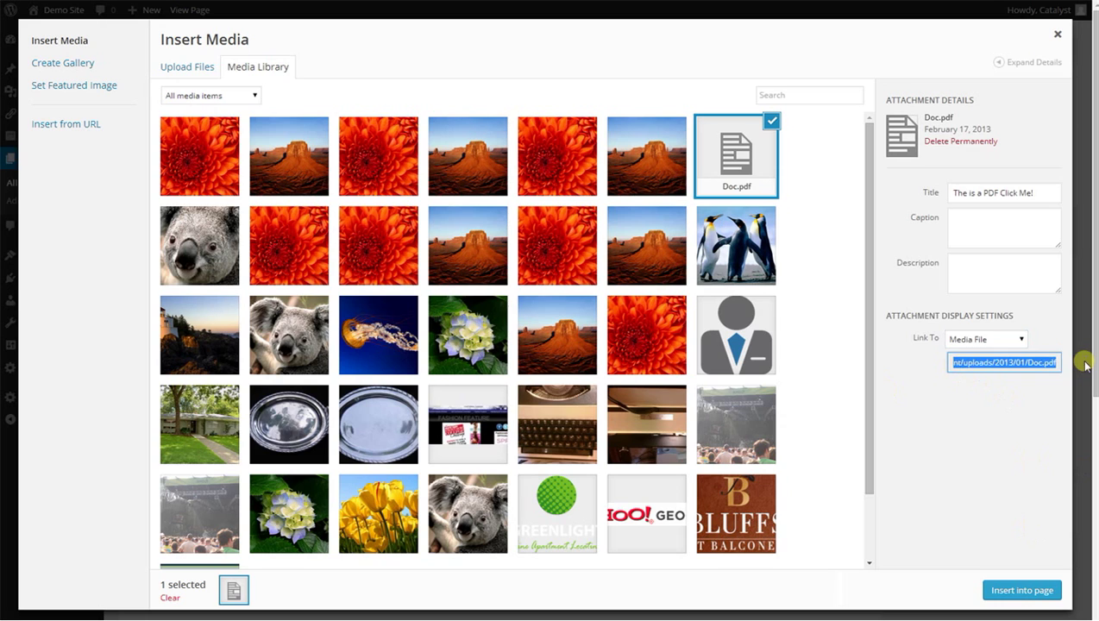
{"action": "left_click", "coordinate": [1045, 402]}
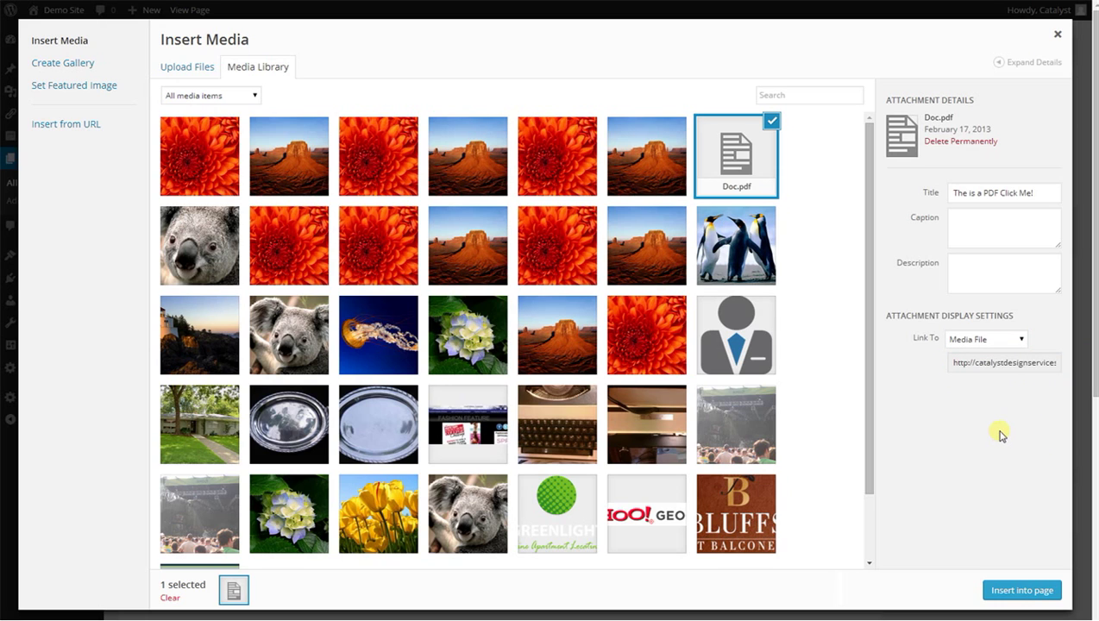
- Insert the PDF link into the page and select its link text in the Visual editor
{"action": "left_click", "coordinate": [992, 590]}
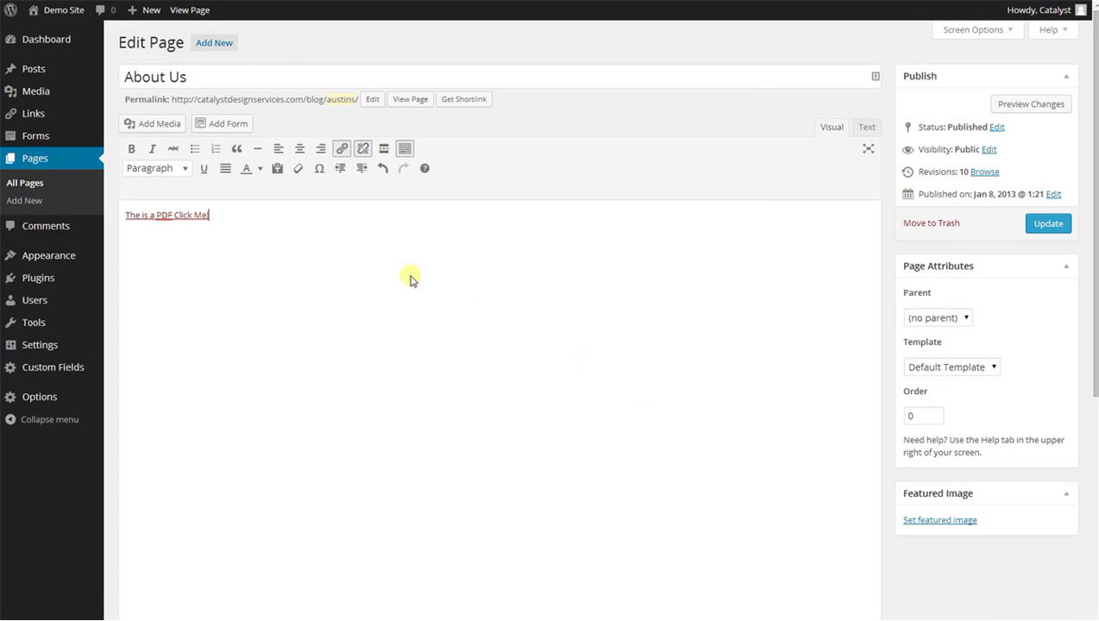
{"action": "left_click_drag", "start_coordinate": [246, 214], "coordinate": [121, 215]}
{"action": "left_click", "coordinate": [300, 276]}
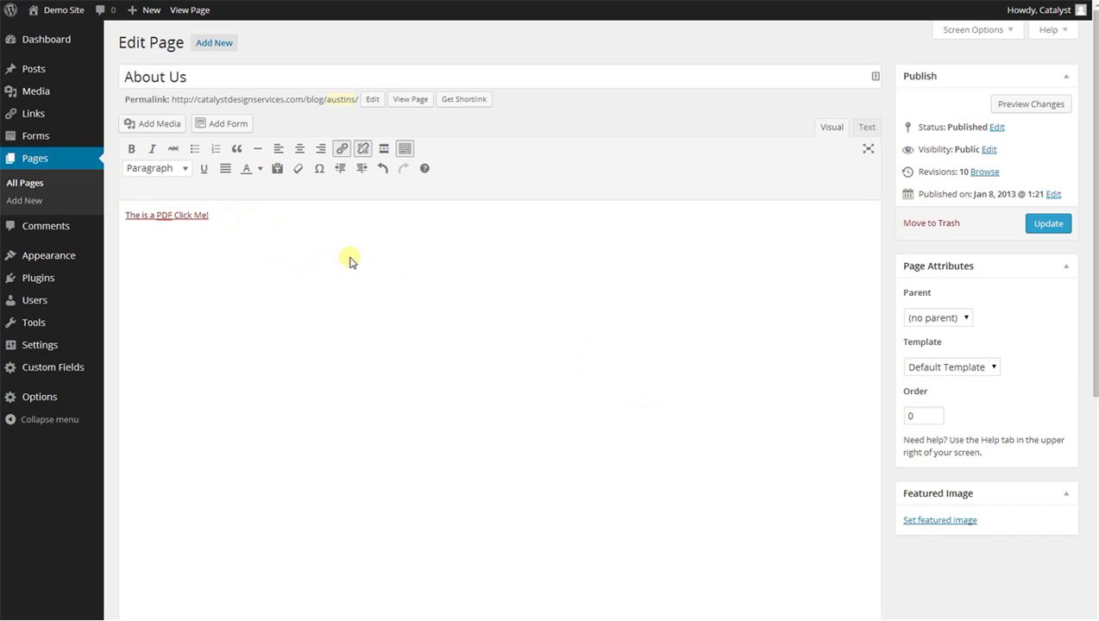
{"action": "left_click", "coordinate": [169, 215]}
{"action": "left_click_drag", "start_coordinate": [129, 215], "coordinate": [204, 213]}
{"action": "left_click", "coordinate": [191, 215]}
{"action": "left_click_drag", "start_coordinate": [131, 214], "coordinate": [204, 213]}
{"action": "left_click", "coordinate": [209, 215]}
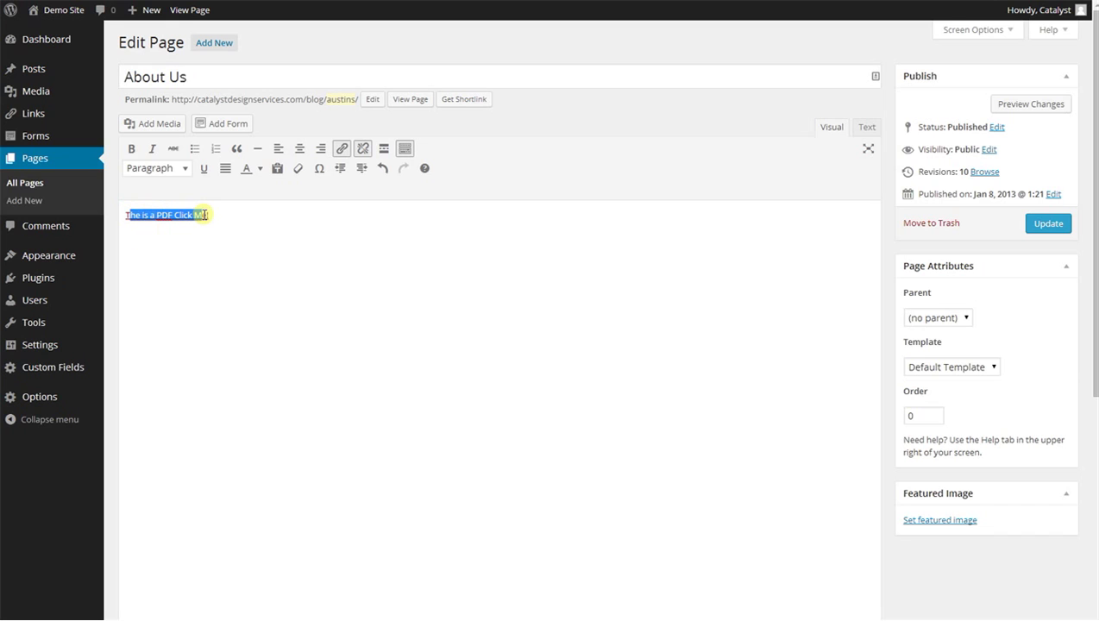
- Overwrite the link wording with 'sdgjosifjoswiefe' and delete the stray characters
{"action": "type", "text": "sdgjosifjoswiefe"}
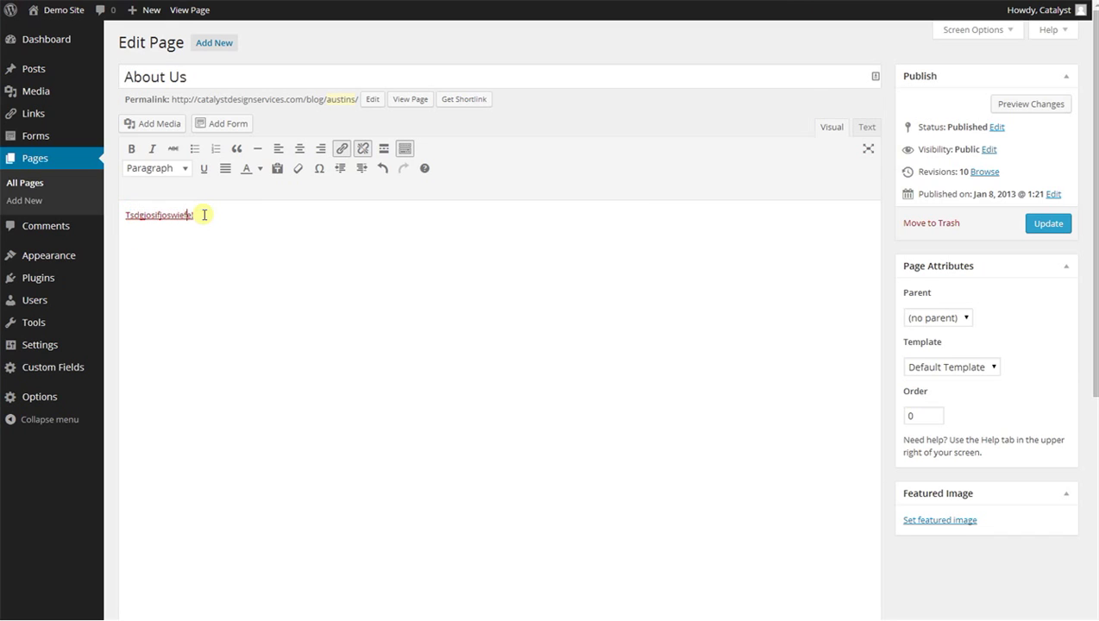
{"action": "key", "text": "BackSpace"}
{"action": "key", "text": "BackSpace"}
{"action": "left_click", "coordinate": [130, 214]}
{"action": "key", "text": "BackSpace"}
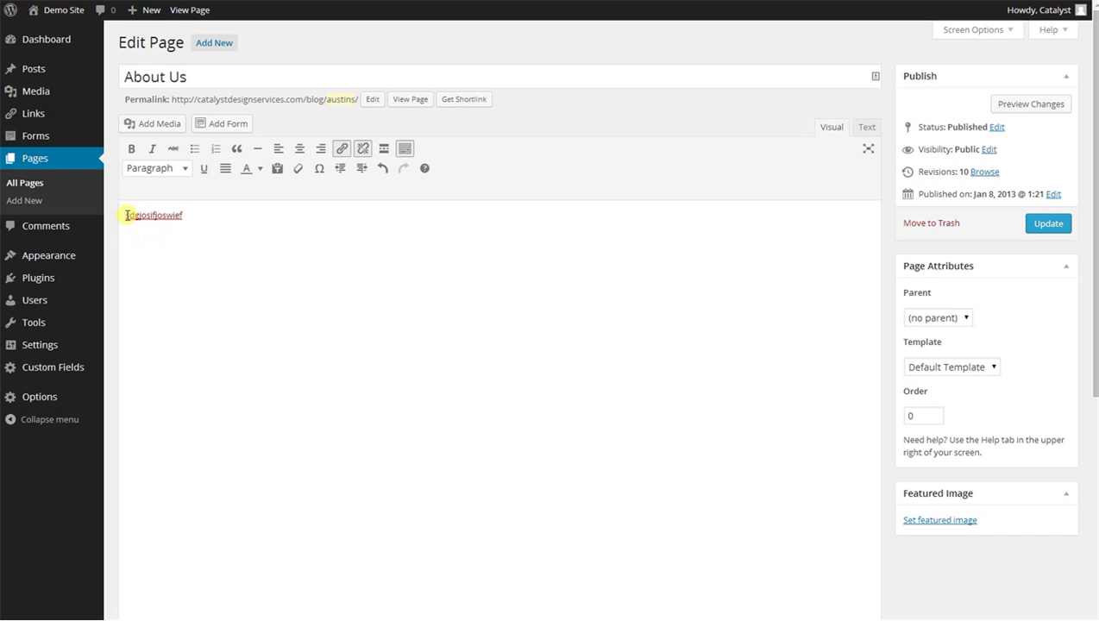
- Retype the link text as 'aiewhjewsfh', then undo back to 'sdgjosifjoswief'
{"action": "left_click_drag", "start_coordinate": [126, 215], "coordinate": [185, 214]}
{"action": "type", "text": "aiewhjewsfh"}
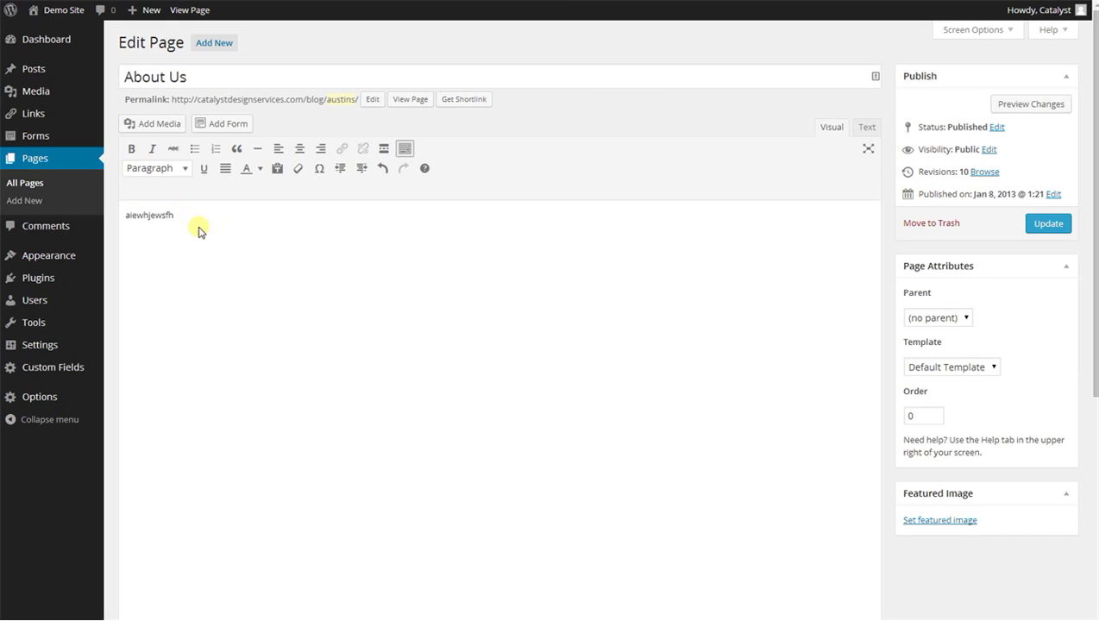
{"action": "key", "text": "ctrl+z"}
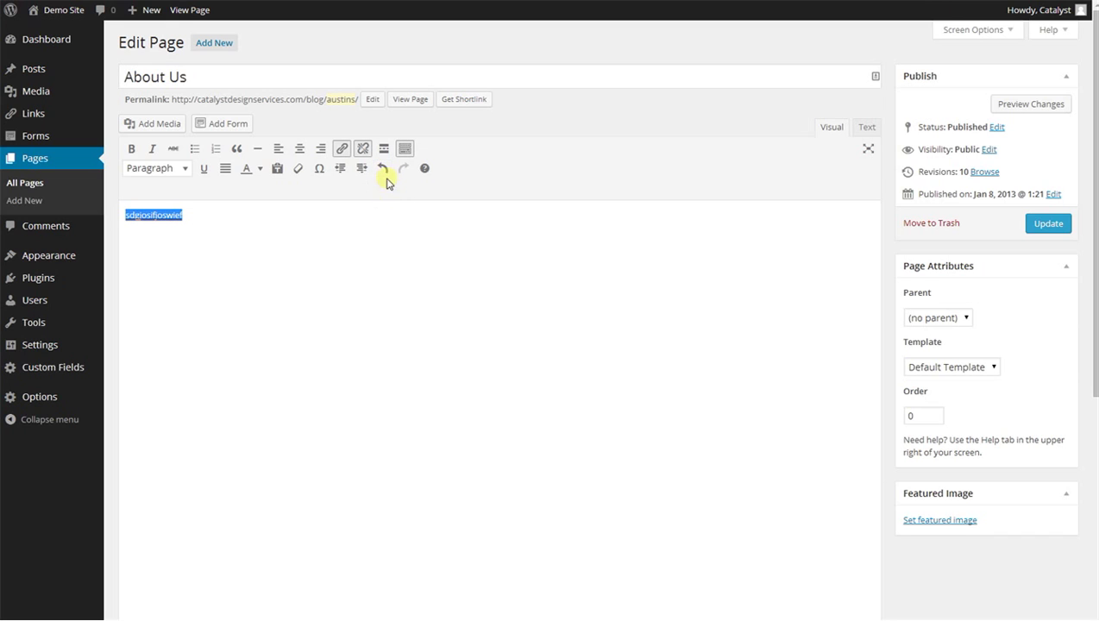